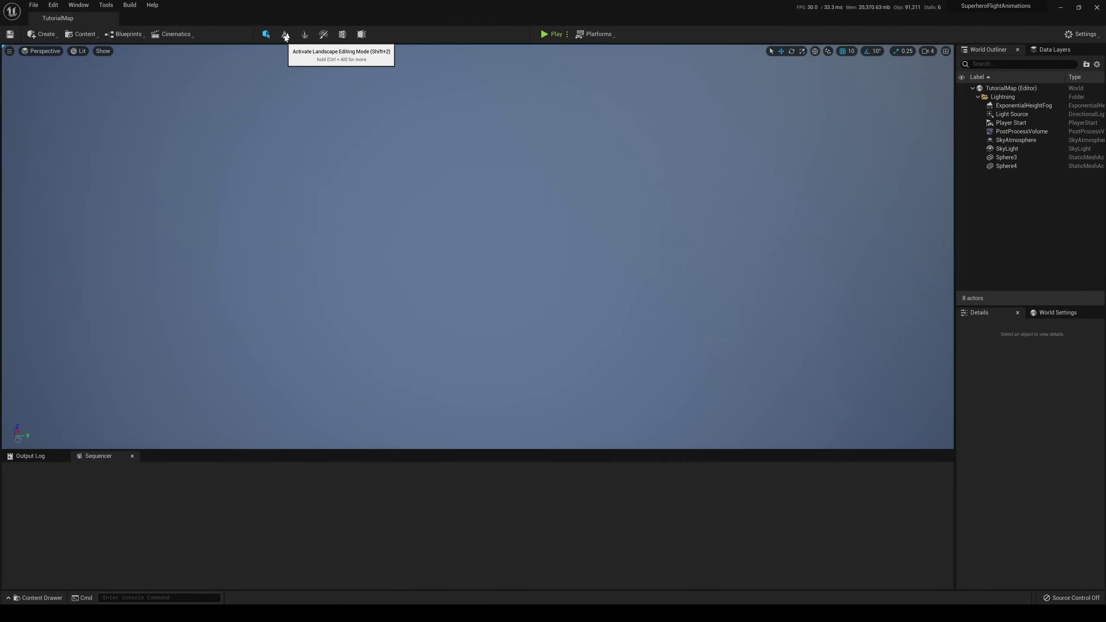
# Step: Create a new landscape with the default settings
pyautogui.click(286, 35)
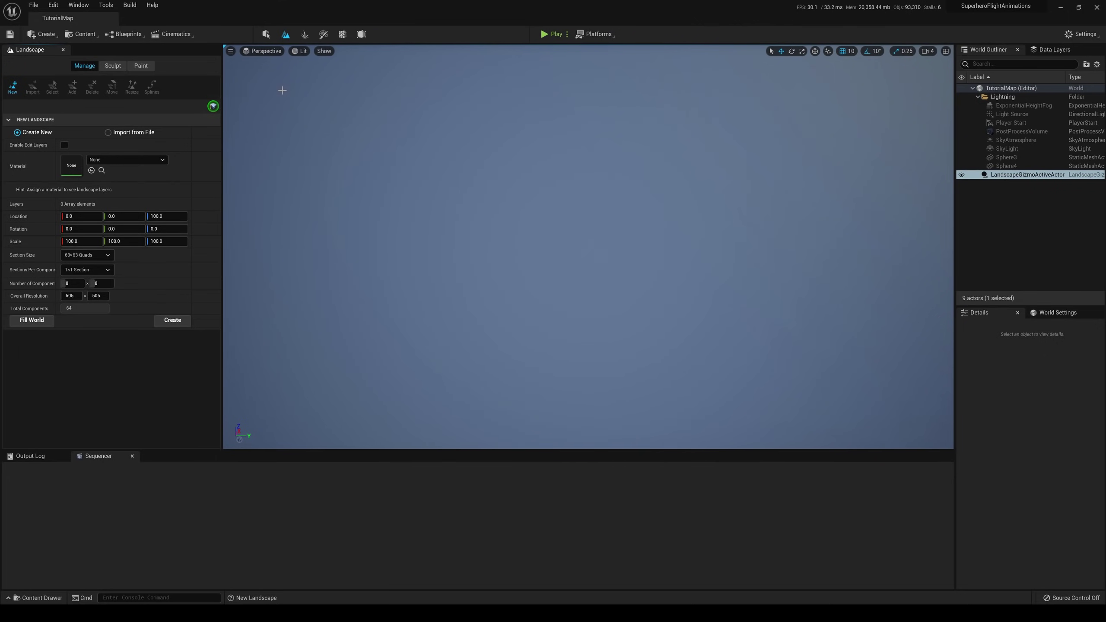
pyautogui.click(172, 321)
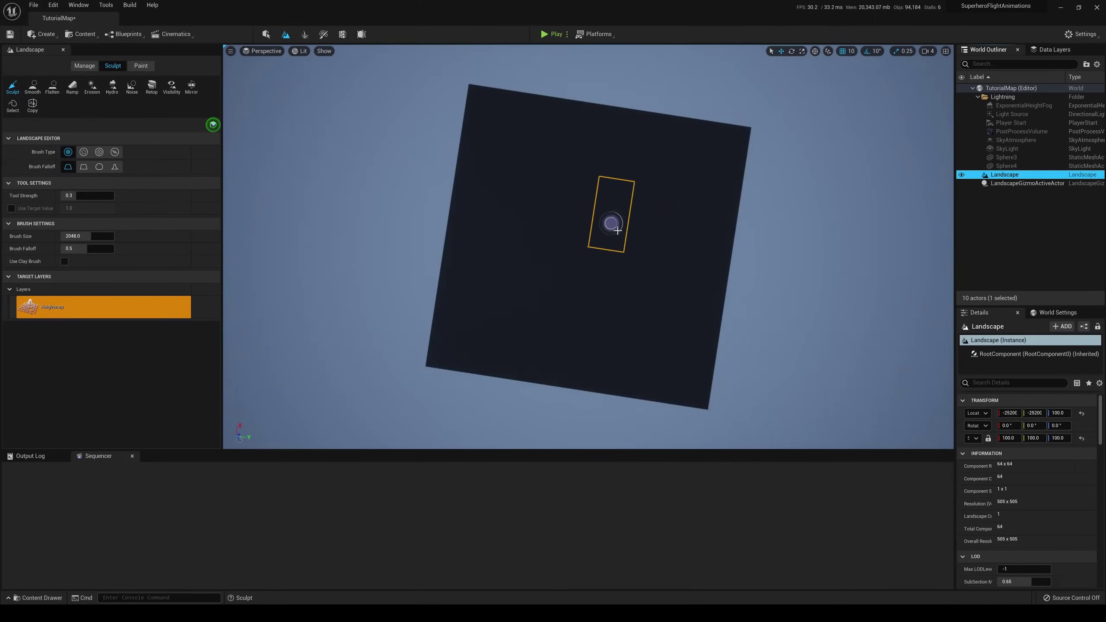
pyautogui.moveTo(618, 230); pyautogui.dragTo(647, 180, button='right')
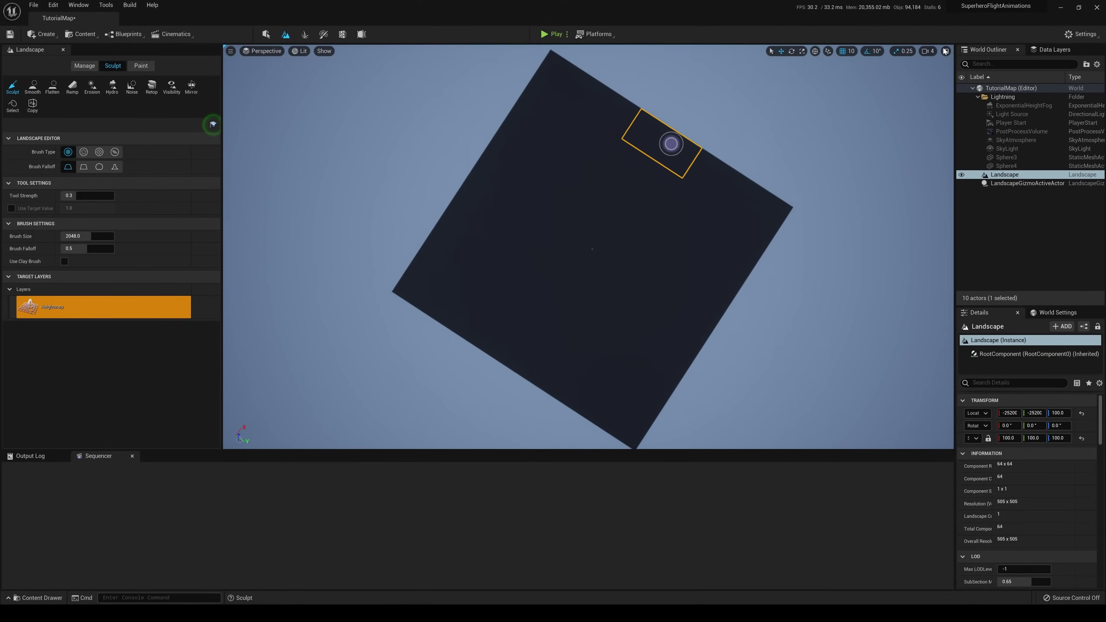
# Step: Set the viewport camera speed to 7 and return from landscape editing to selection mode
pyautogui.click(928, 51)
pyautogui.moveTo(950, 70); pyautogui.dragTo(981, 71)
pyautogui.moveTo(740, 183); pyautogui.dragTo(606, 157, button='right')
pyautogui.press('w')
pyautogui.moveTo(555, 209); pyautogui.dragTo(542, 192, button='right')
pyautogui.click(267, 35)
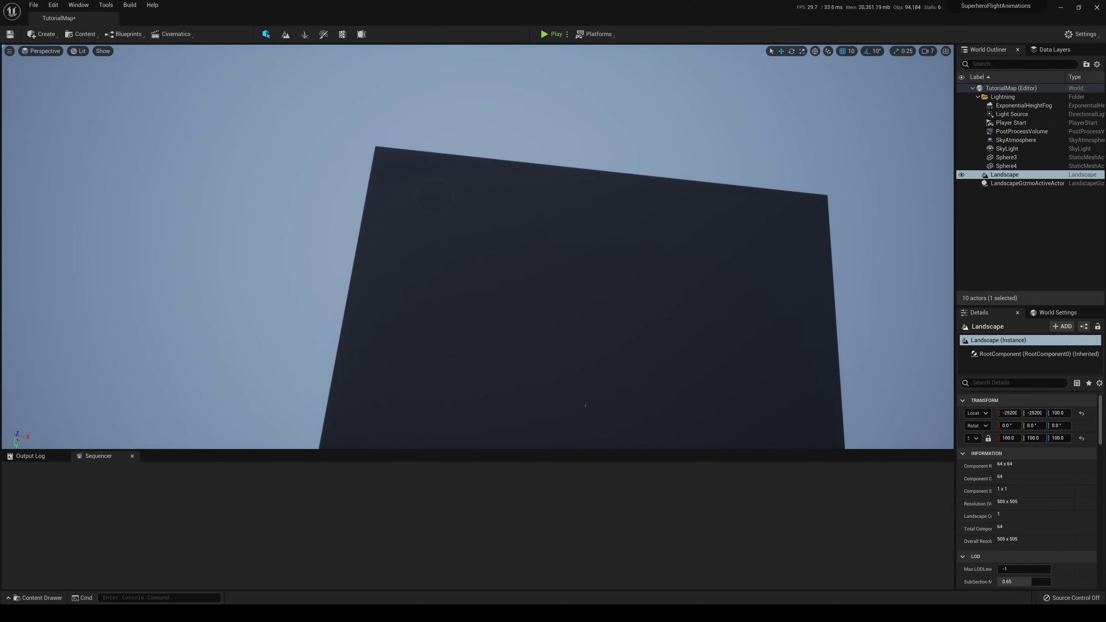
# Step: Run a short playtest of the level from the existing player start, and stop it
pyautogui.moveTo(562, 231); pyautogui.dragTo(497, 244, button='right')
pyautogui.press('w')
pyautogui.moveTo(697, 409); pyautogui.dragTo(514, 106, button='right')
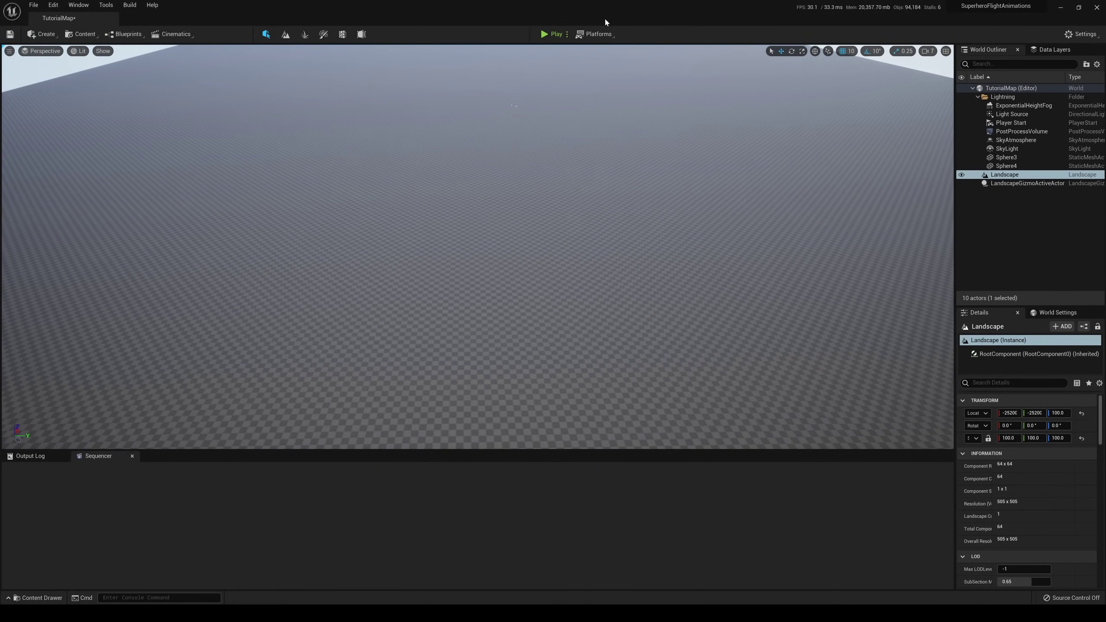
pyautogui.click(552, 34)
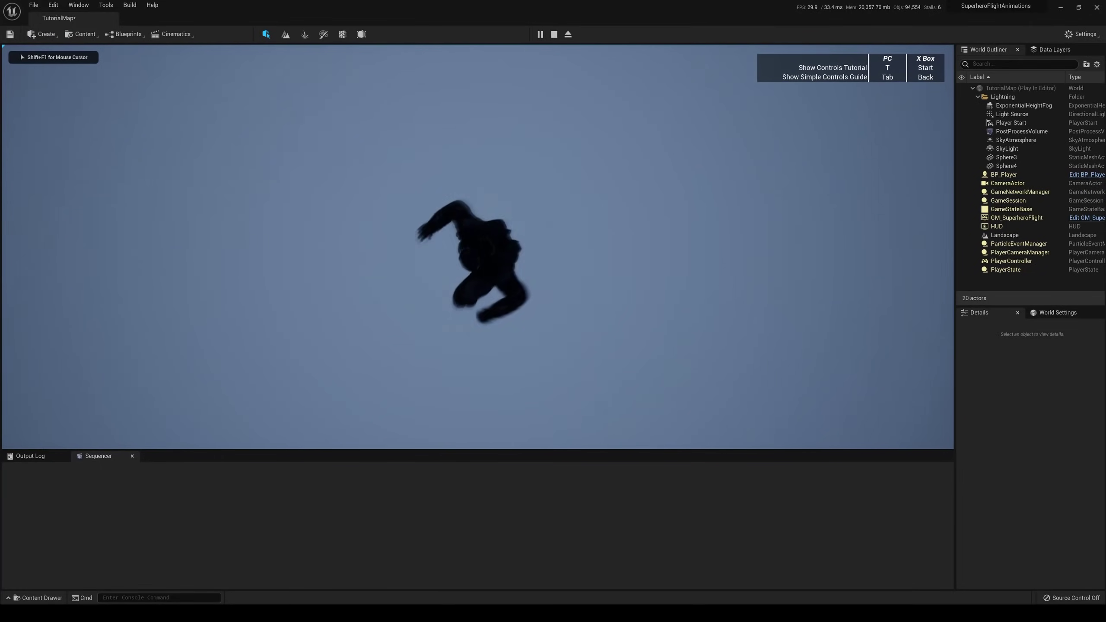
pyautogui.press('Escape')
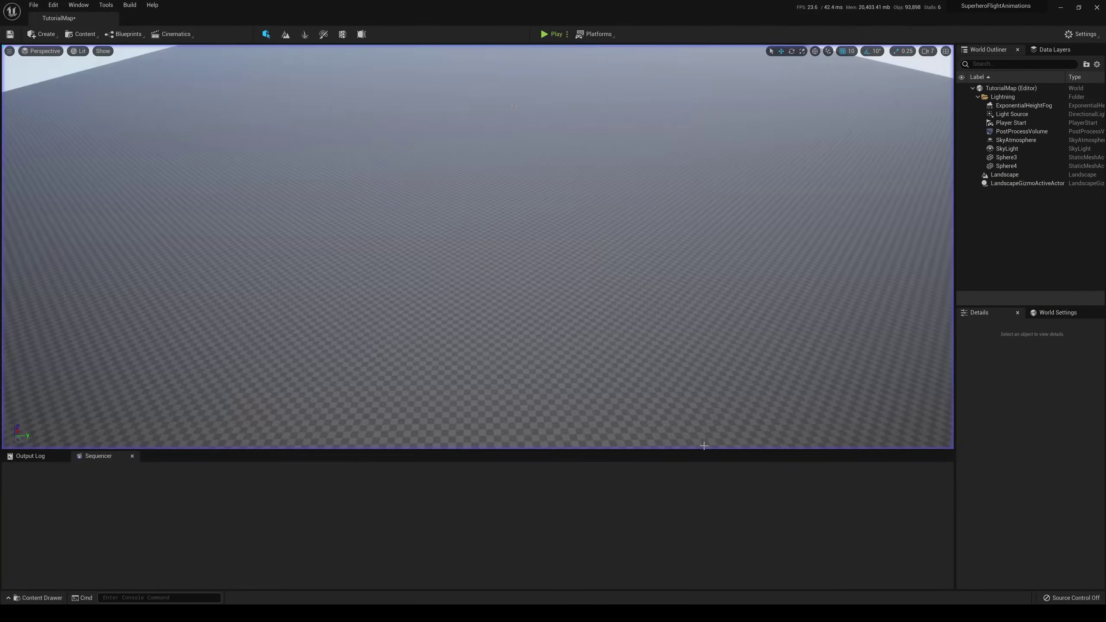
# Step: Reduce the viewport camera speed to 4 for working close to the landscape surface
pyautogui.moveTo(704, 446); pyautogui.dragTo(704, 370, button='right')
pyautogui.click(928, 51)
pyautogui.click(936, 71)
pyautogui.moveTo(876, 92); pyautogui.dragTo(849, 109, button='right')
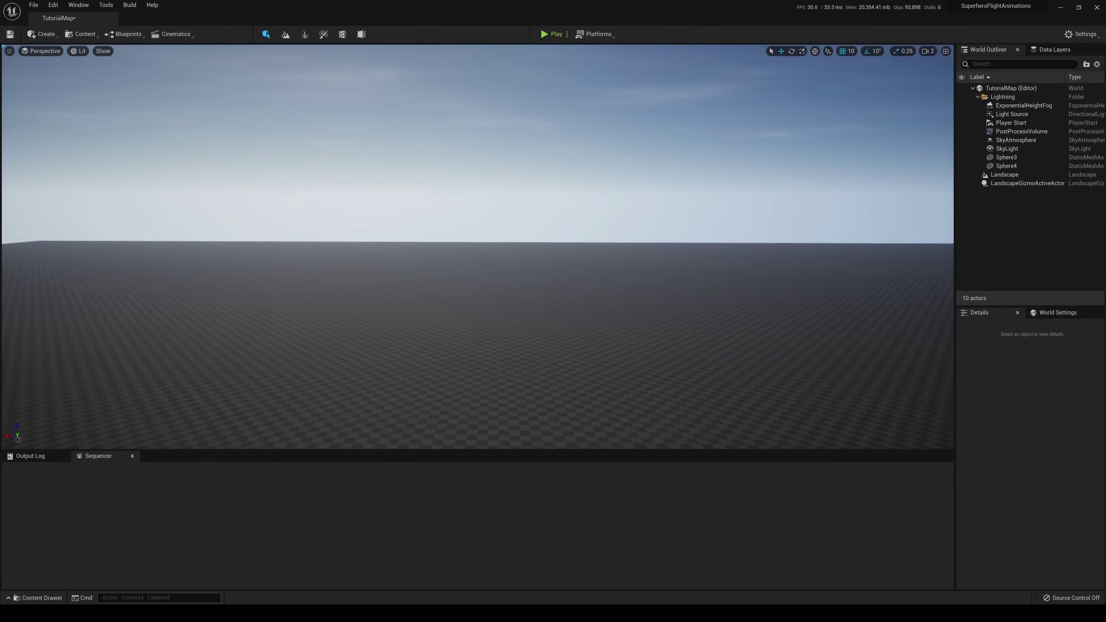
pyautogui.click(928, 51)
pyautogui.moveTo(941, 71); pyautogui.dragTo(965, 72)
pyautogui.moveTo(571, 235); pyautogui.dragTo(577, 349, button='right')
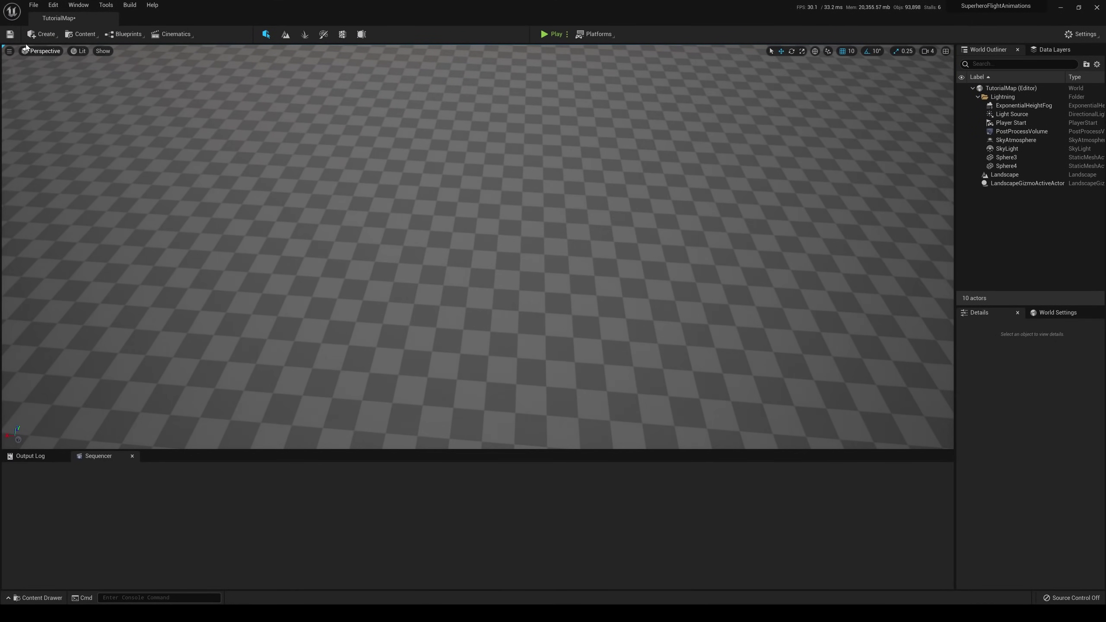
# Step: Place a Player Start actor on the landscape at about X 930, Y 3310
pyautogui.click(74, 37)
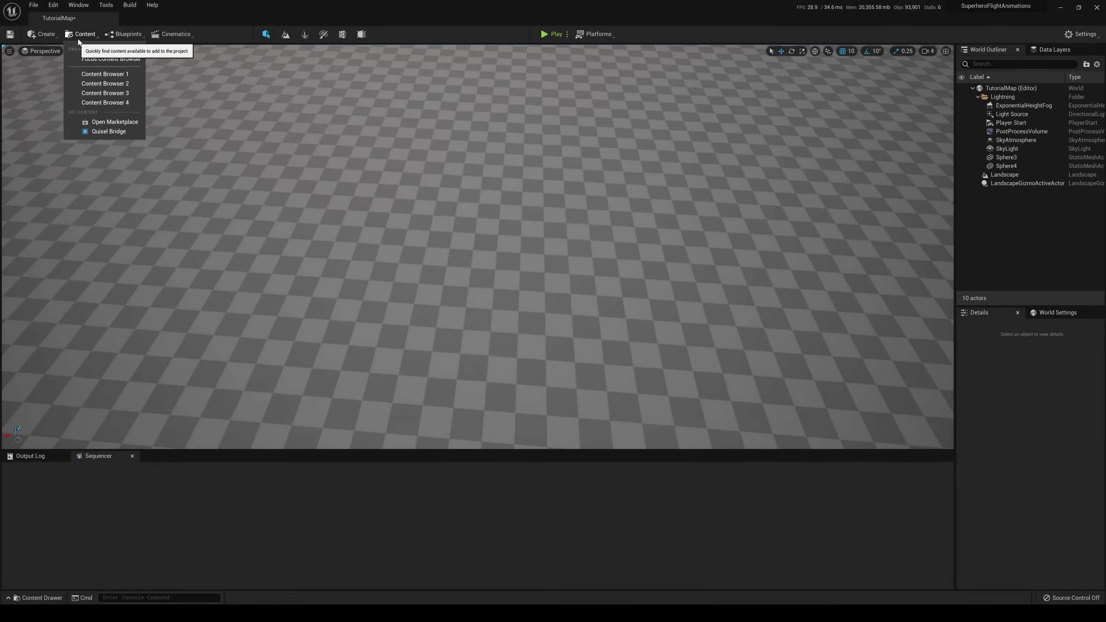
pyautogui.click(77, 32)
pyautogui.click(56, 38)
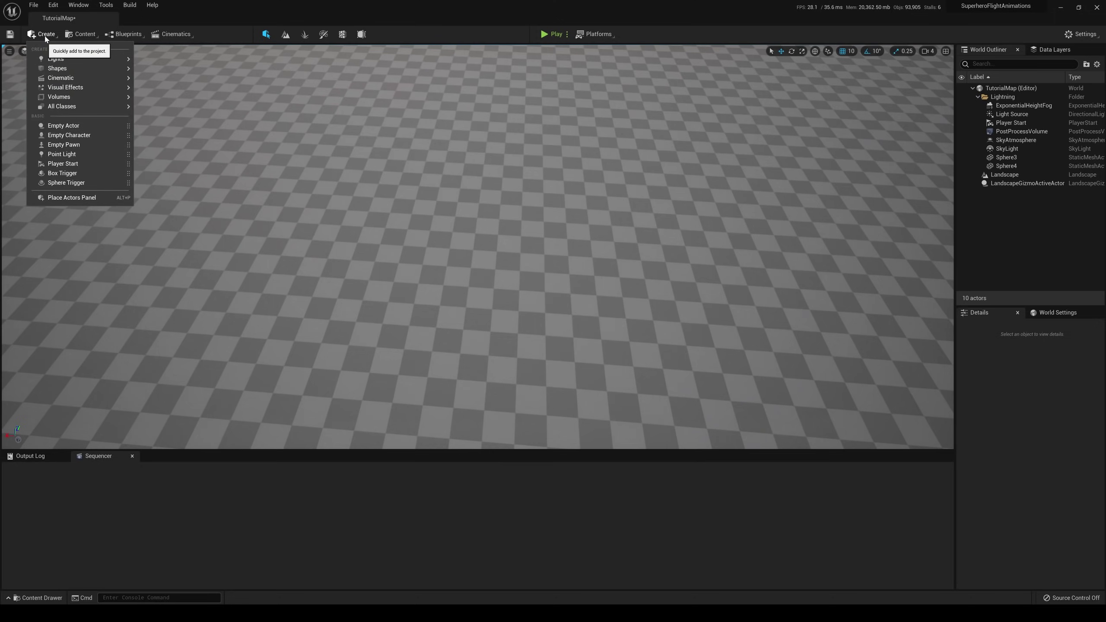
pyautogui.moveTo(65, 164); pyautogui.dragTo(446, 251)
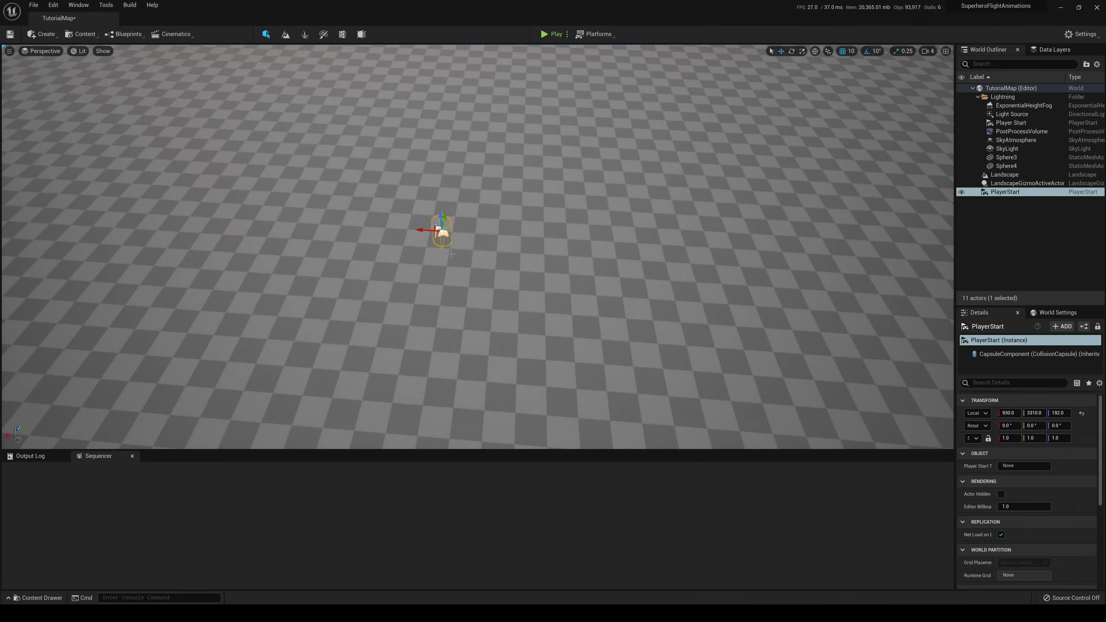
pyautogui.moveTo(454, 253); pyautogui.dragTo(471, 188, button='right')
pyautogui.press('w')
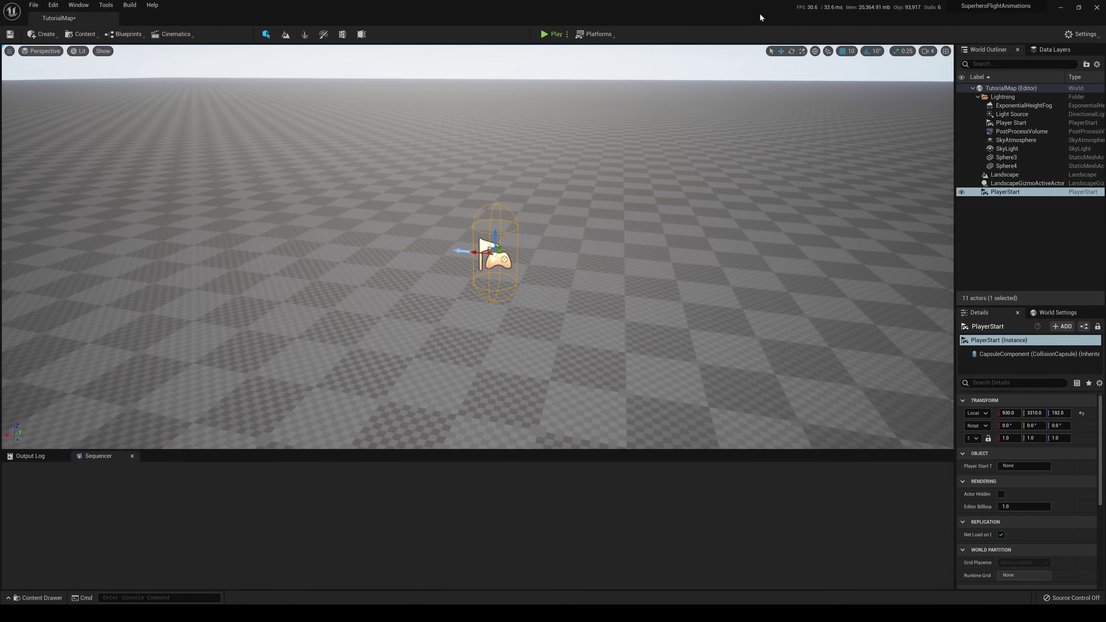
# Step: Playtest the level from the new player start, move the character around, and stop the session
pyautogui.click(553, 34)
pyautogui.press('w')
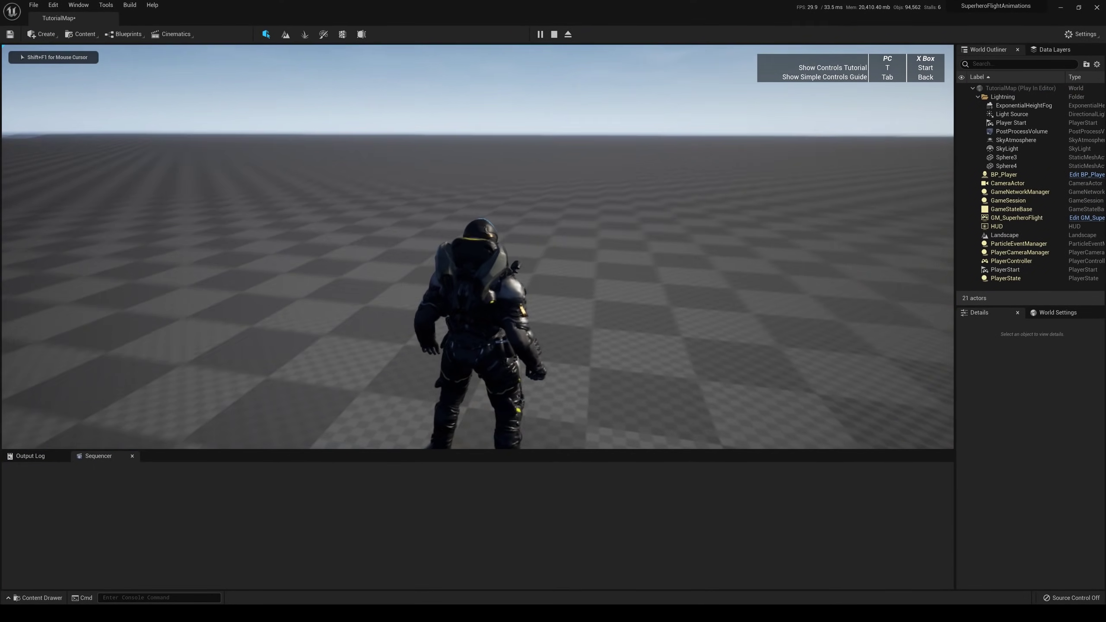
pyautogui.press('s')
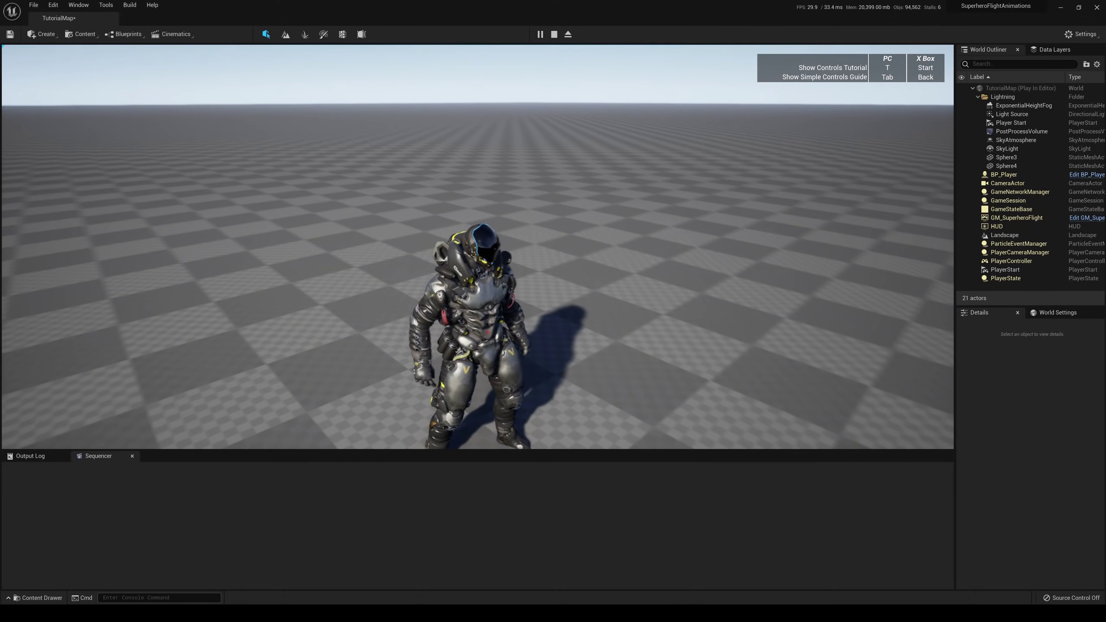
pyautogui.press('a')
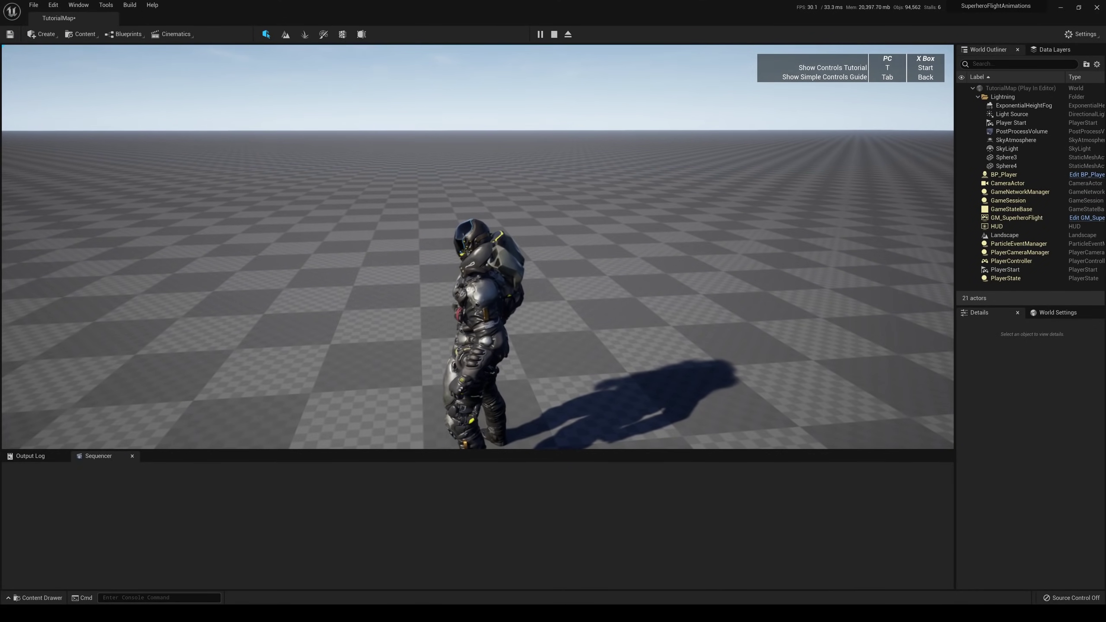
pyautogui.press('Escape')
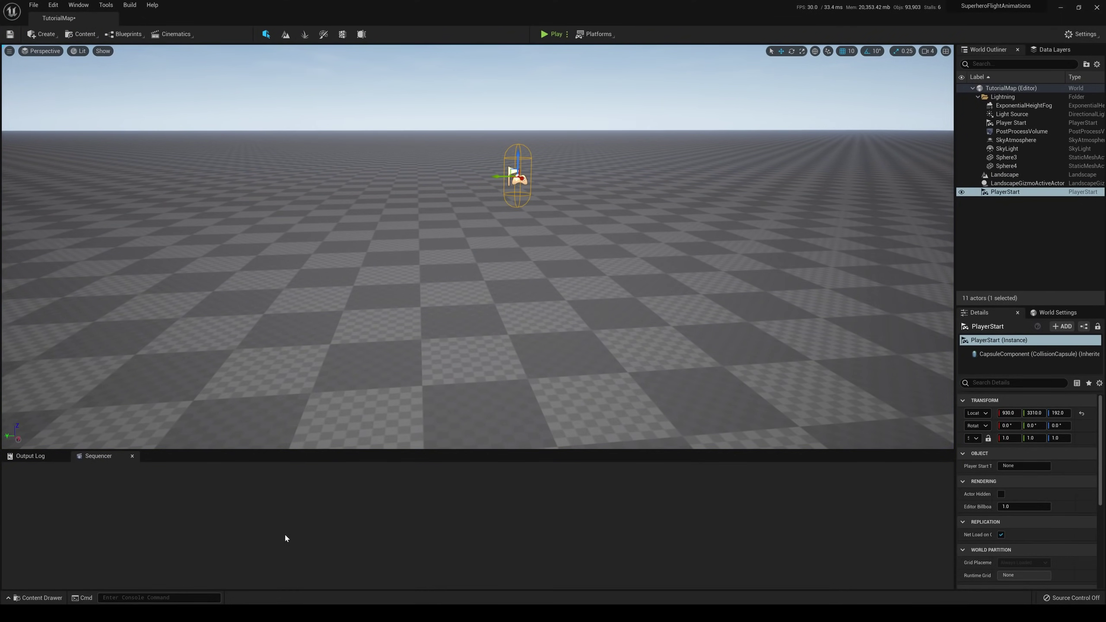
# Step: Open the BFR static mesh from the riprtx3090 folder, inspect it from the side, and close its editor
pyautogui.hotkey('ctrl', 'space')
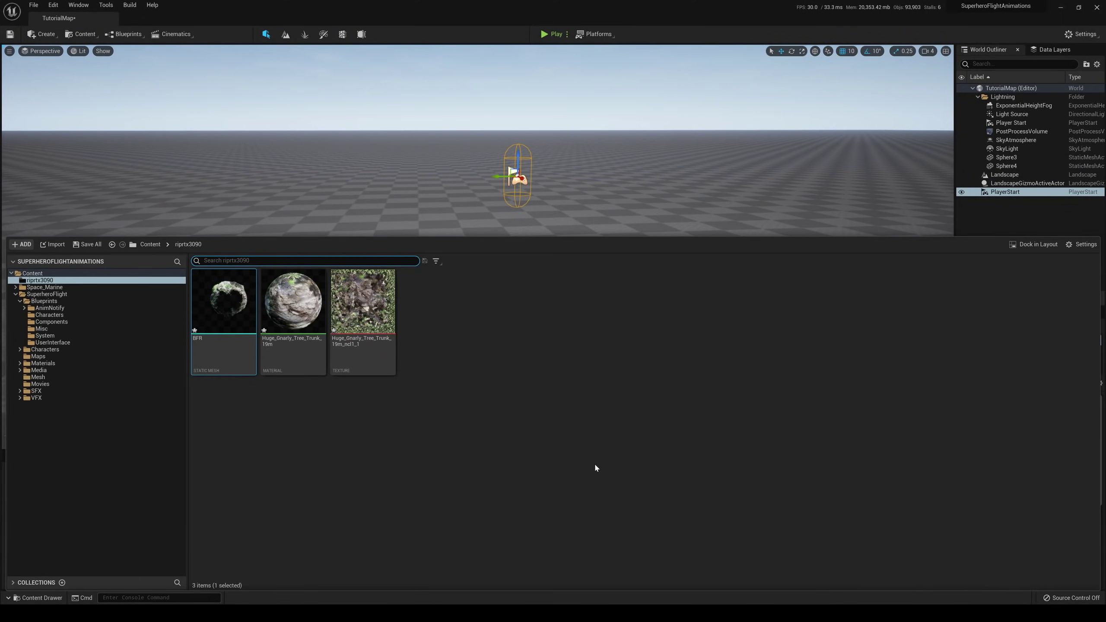
pyautogui.doubleClick(213, 336)
pyautogui.moveTo(295, 314)
pyautogui.mouseDown(button='right')
pyautogui.moveTo(248, 316)
pyautogui.moveTo(292, 315)
pyautogui.mouseUp(button='right')
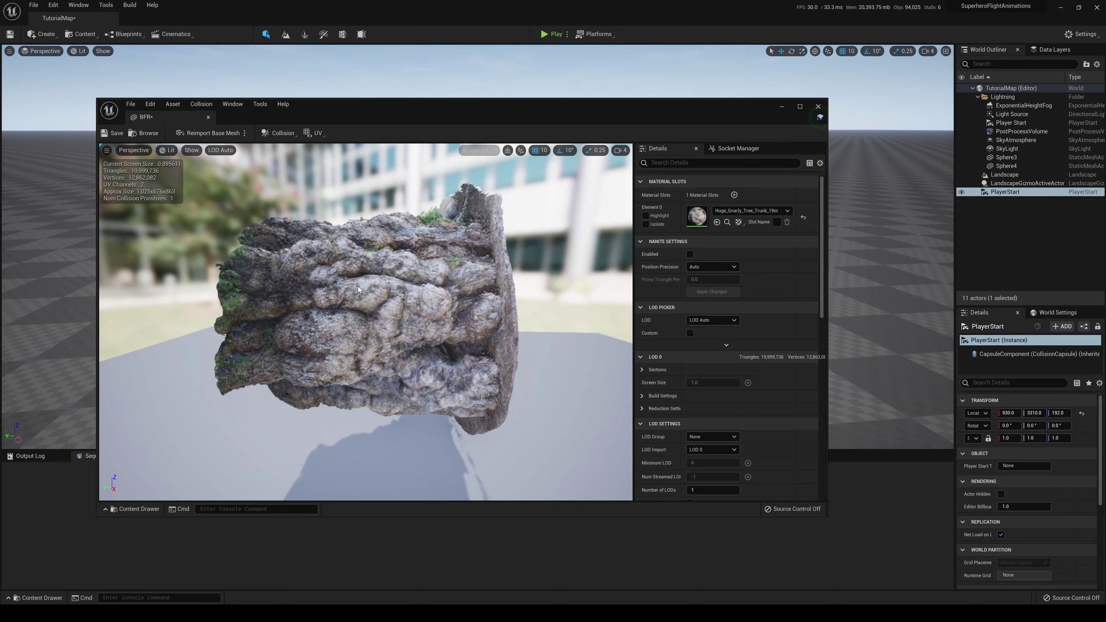
pyautogui.click(818, 106)
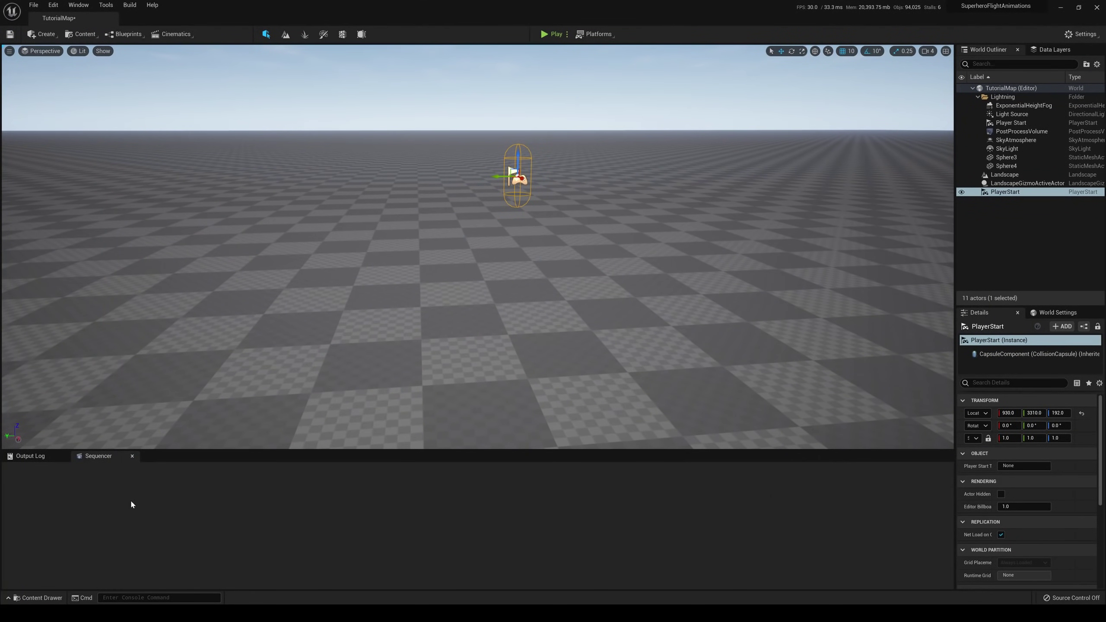
# Step: Open the BFR static mesh for editing and enable Nanite on it
pyautogui.click(130, 501)
pyautogui.hotkey('ctrl', 'space')
pyautogui.doubleClick(358, 305)
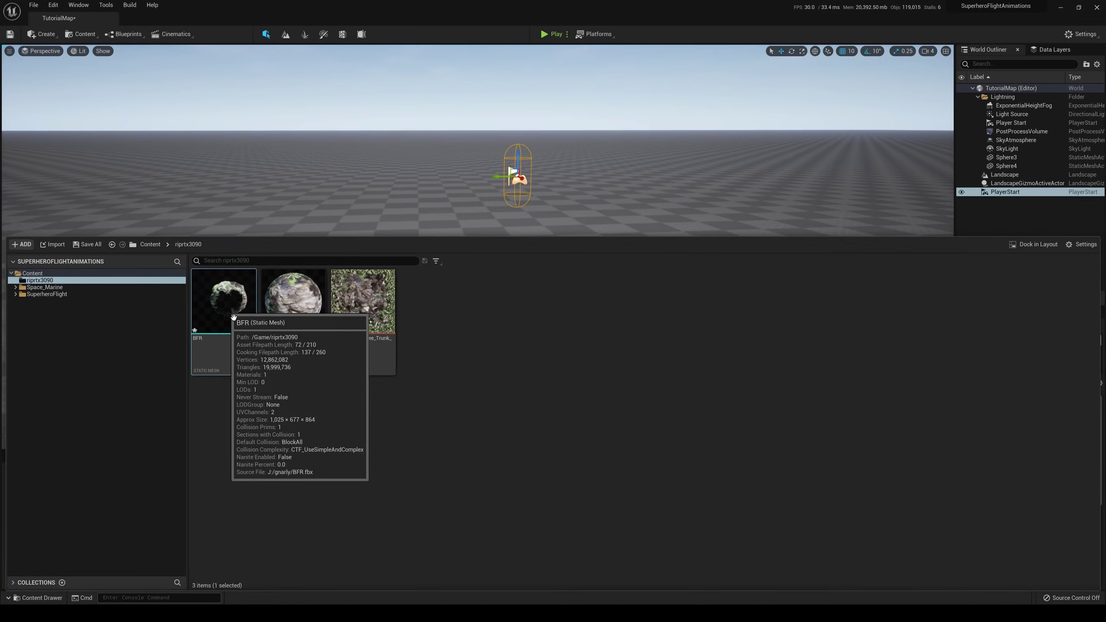
pyautogui.doubleClick(231, 314)
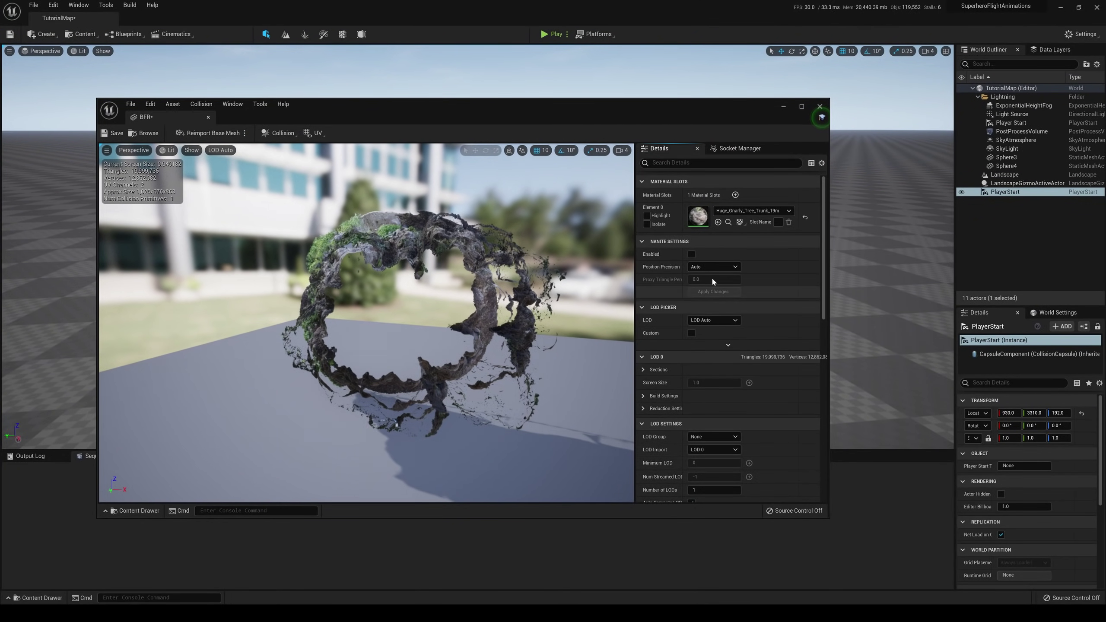
pyautogui.click(691, 255)
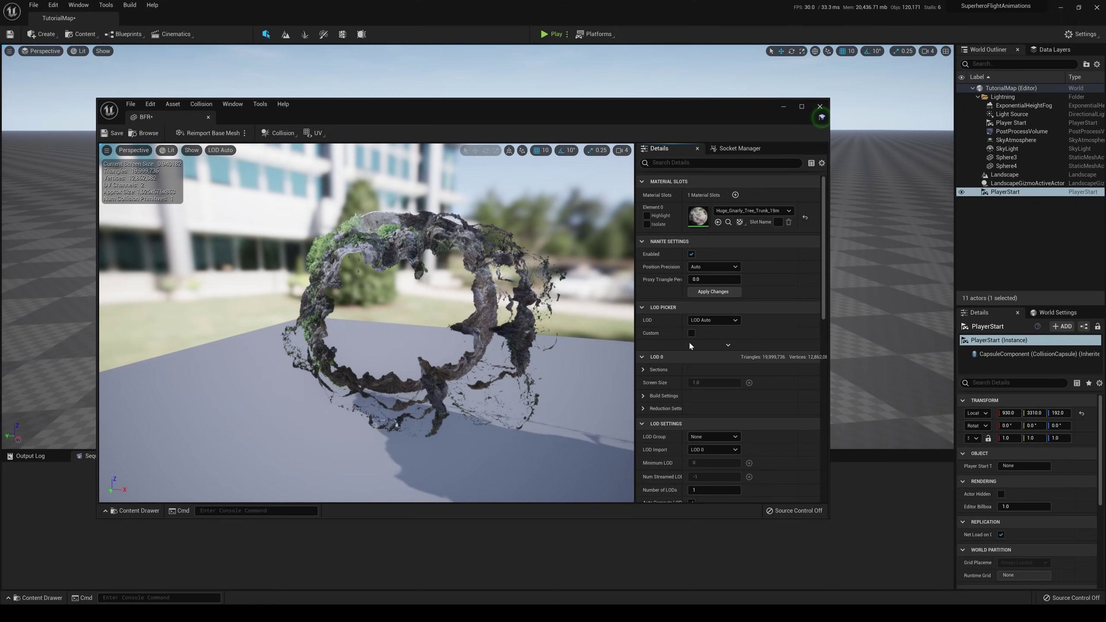
# Step: Set the BFR mesh's Nanite Proxy Triangle Percent to 100 and apply the changes
pyautogui.click(702, 280)
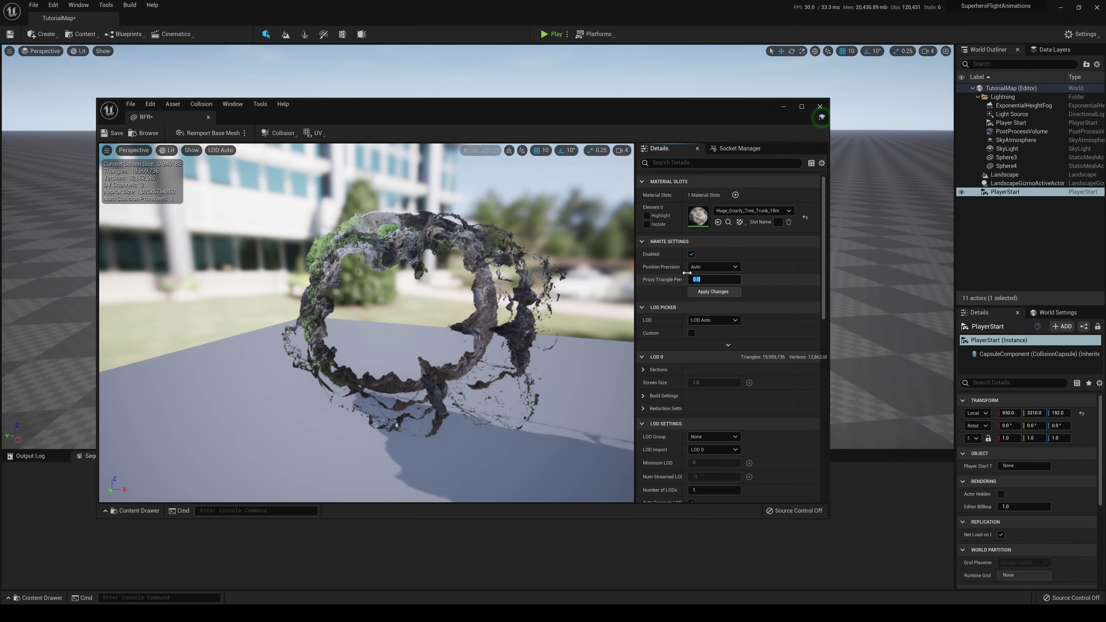
pyautogui.moveTo(687, 255); pyautogui.dragTo(721, 255)
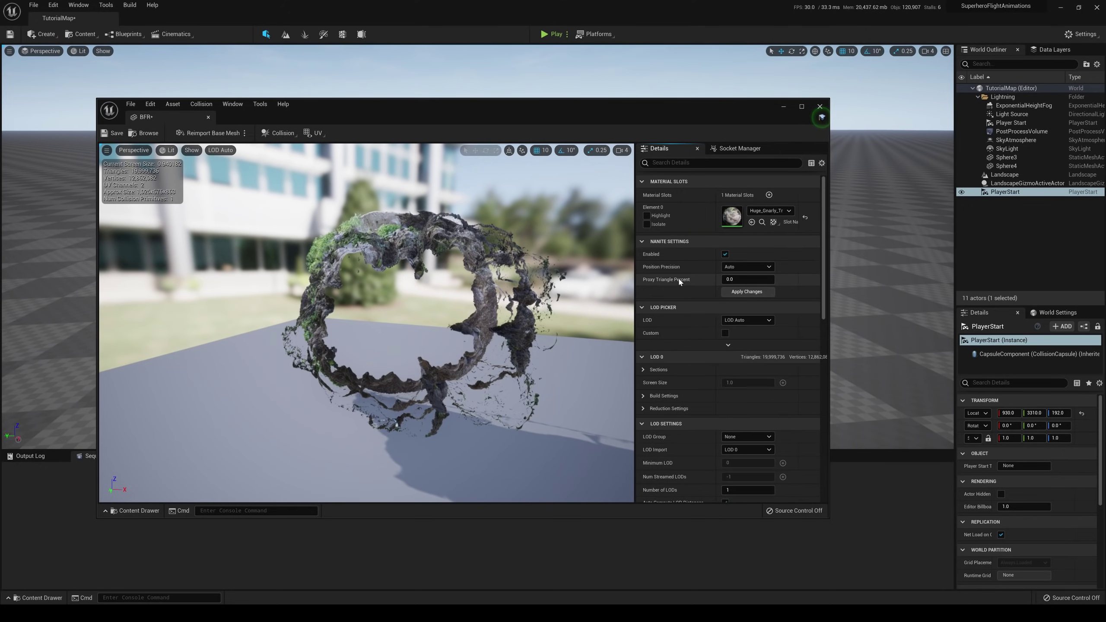
pyautogui.click(742, 281)
pyautogui.write('100')
pyautogui.press('Return')
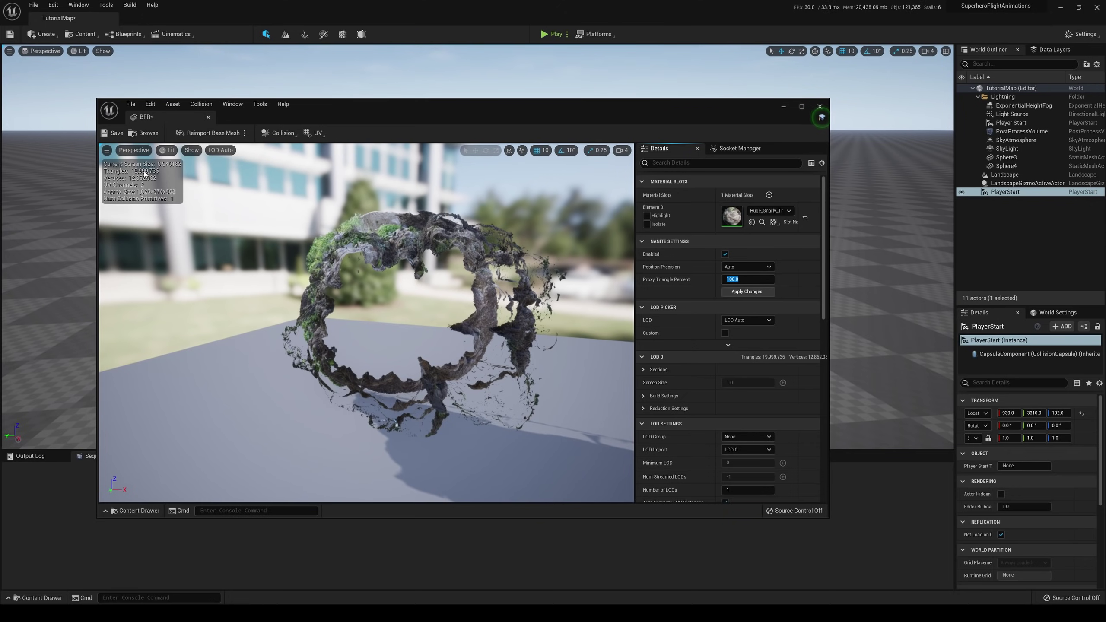
pyautogui.click(739, 293)
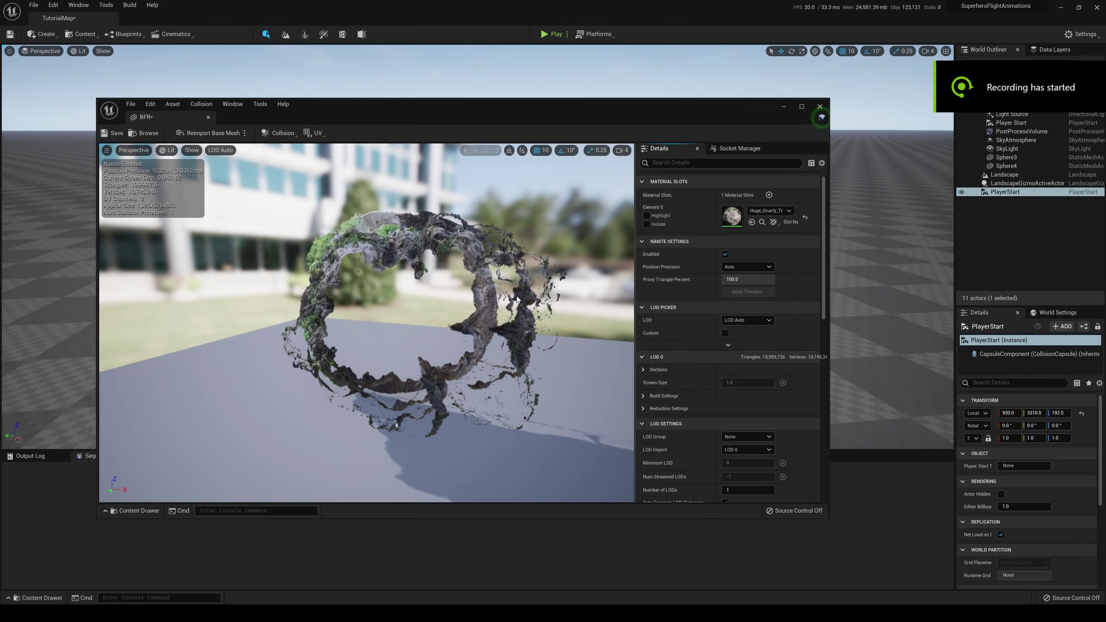
# Step: Examine the BFR mesh's surface detail and triangle statistics with Nanite enabled, and close its editor
pyautogui.keyDown('alt'); pyautogui.moveTo(516, 296); pyautogui.dragTo(362, 294); pyautogui.keyUp('alt')
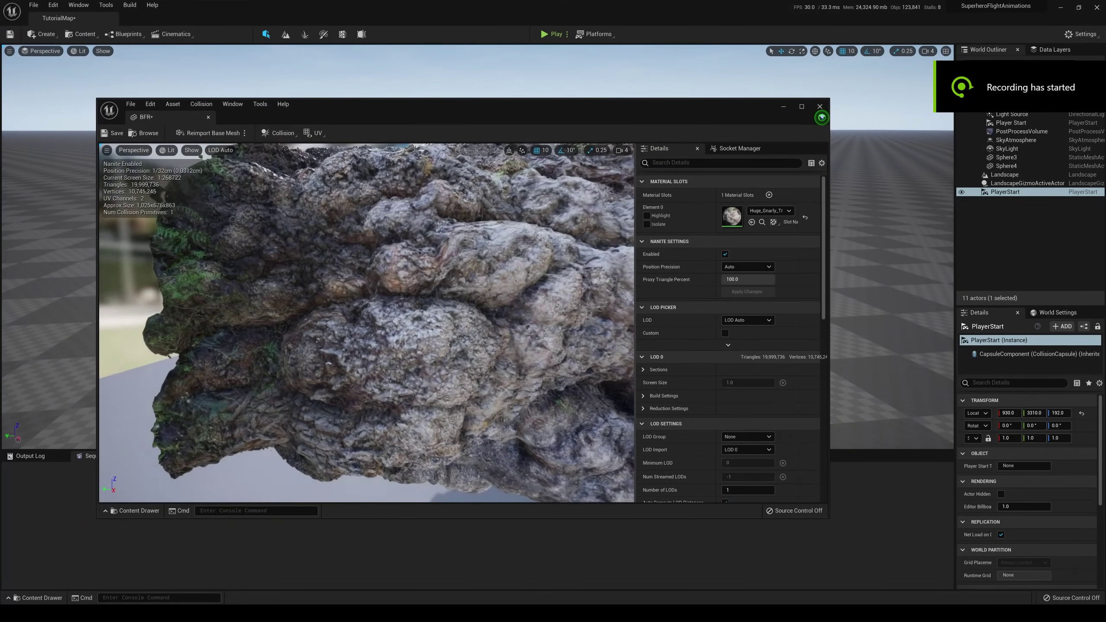
pyautogui.scroll(-5, 392, 322)
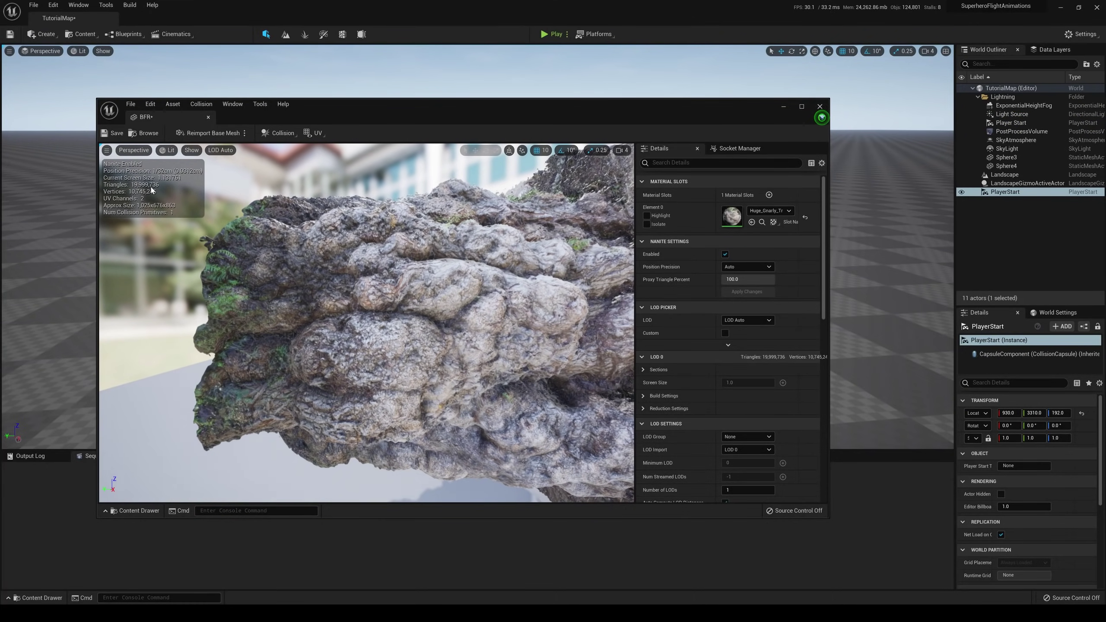
pyautogui.moveTo(392, 270); pyautogui.dragTo(457, 271, button='right')
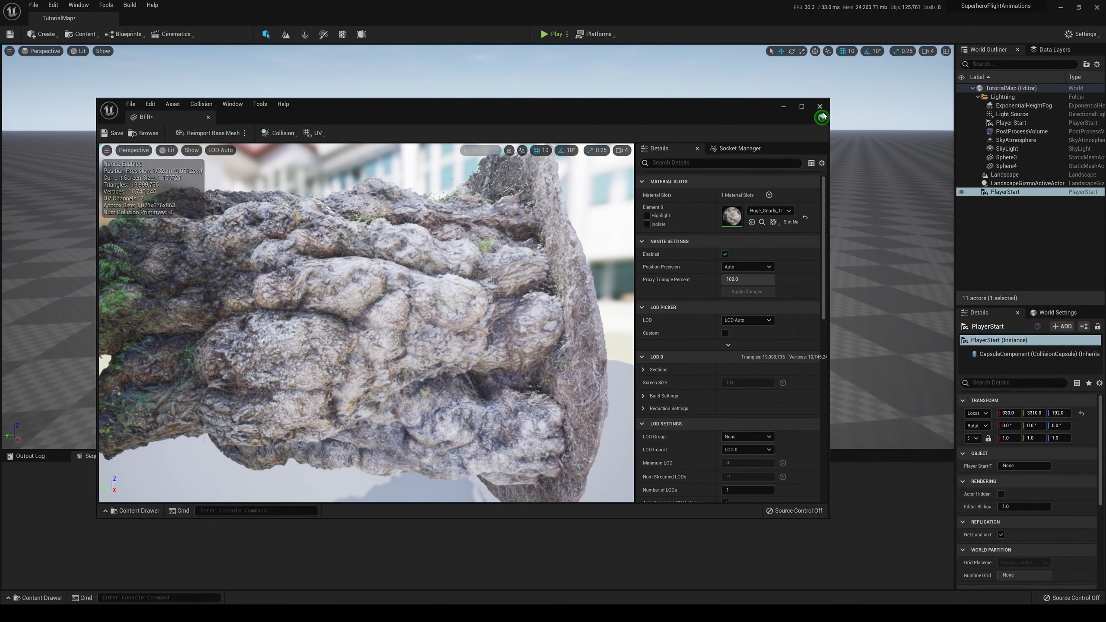
pyautogui.click(820, 107)
# Step: Place the BFR static mesh in the level above the landscape
pyautogui.moveTo(566, 244); pyautogui.dragTo(680, 305, button='right')
pyautogui.moveTo(375, 297); pyautogui.dragTo(406, 271, button='right')
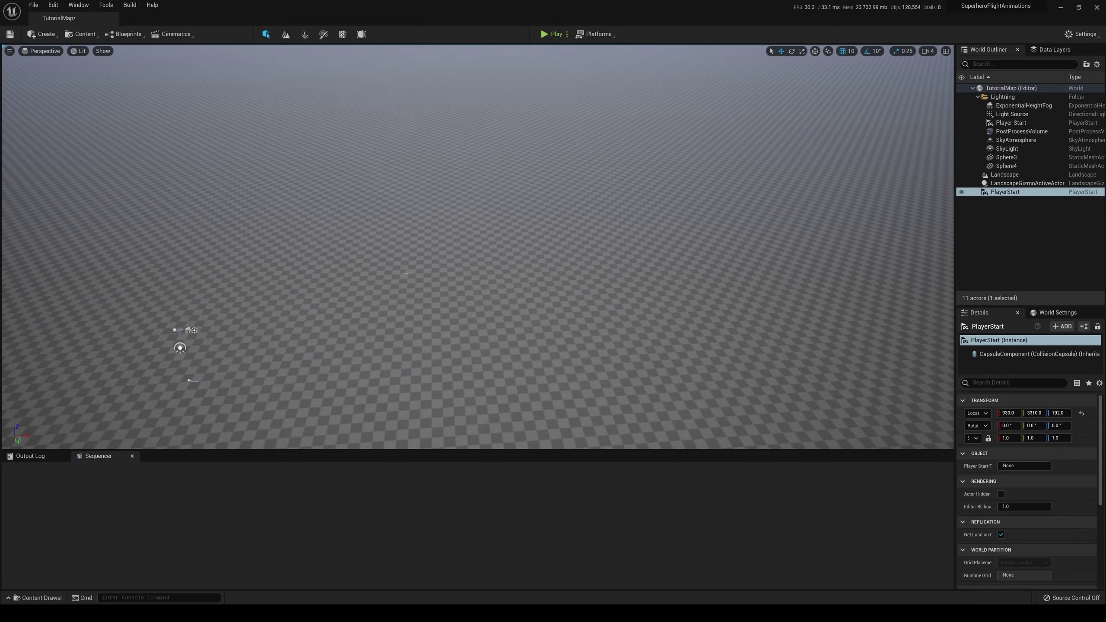
pyautogui.hotkey('ctrl', 'space')
pyautogui.moveTo(291, 305); pyautogui.dragTo(360, 217)
pyautogui.moveTo(372, 244); pyautogui.dragTo(364, 266, button='right')
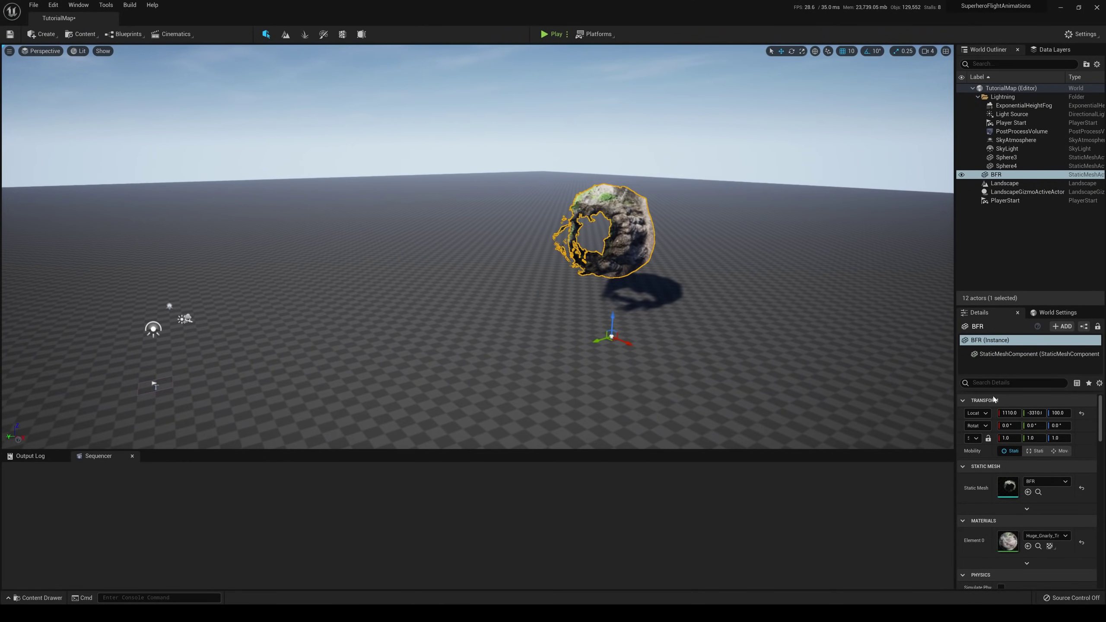
# Step: Set the BFR mesh's location to X 0, Y 0, Z 530 and its X rotation to -90°
pyautogui.click(1082, 413)
pyautogui.moveTo(740, 305); pyautogui.dragTo(675, 317, button='right')
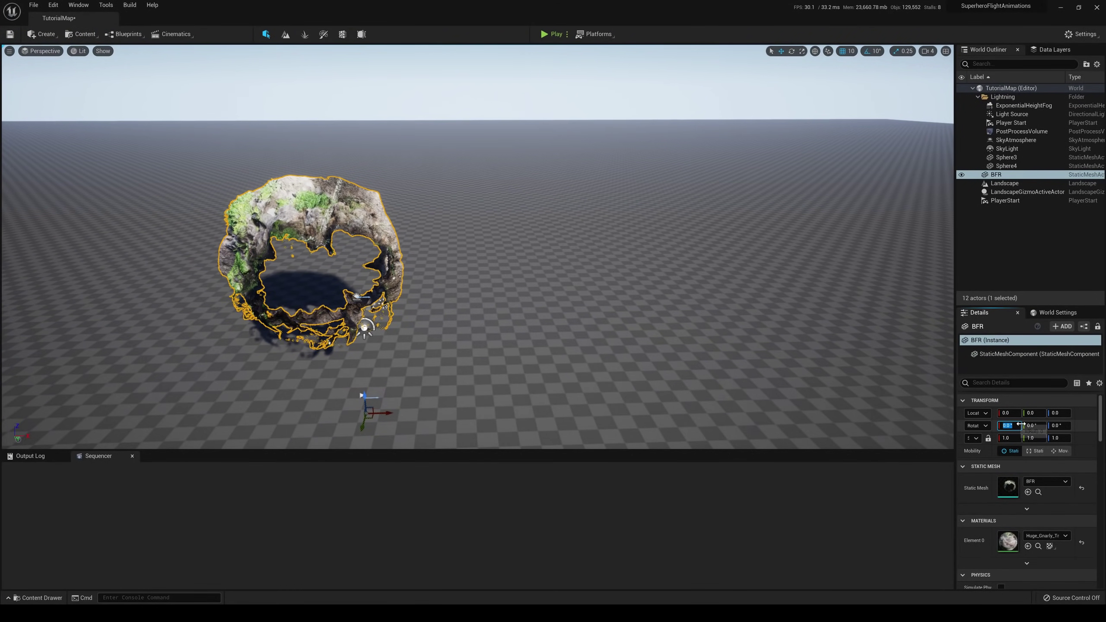
pyautogui.write('90')
pyautogui.press('Return')
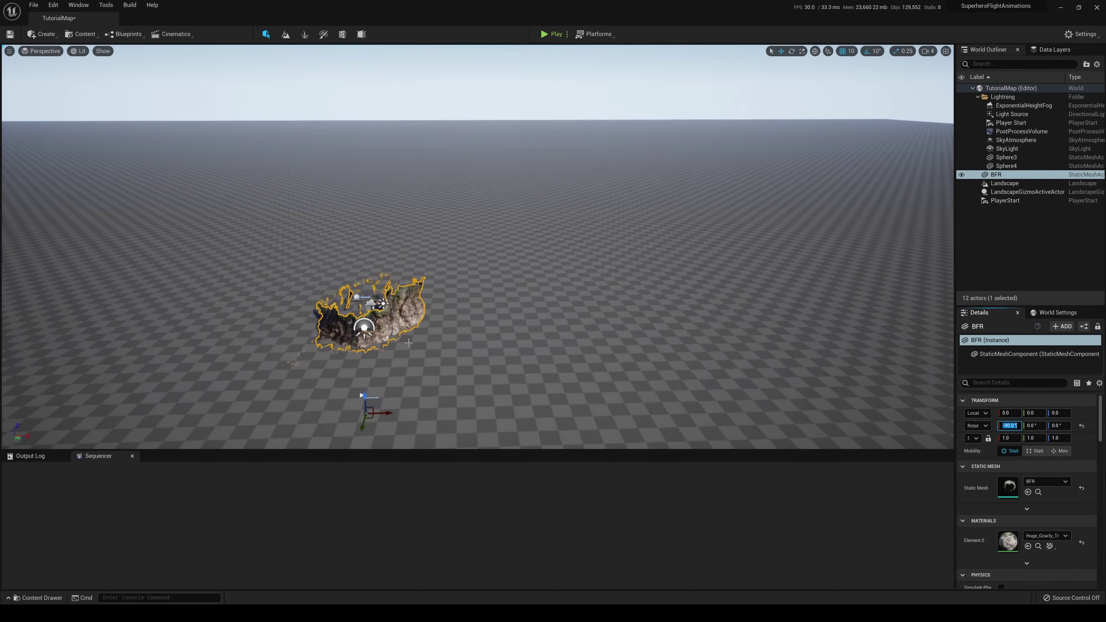
pyautogui.scroll(1, 407, 341)
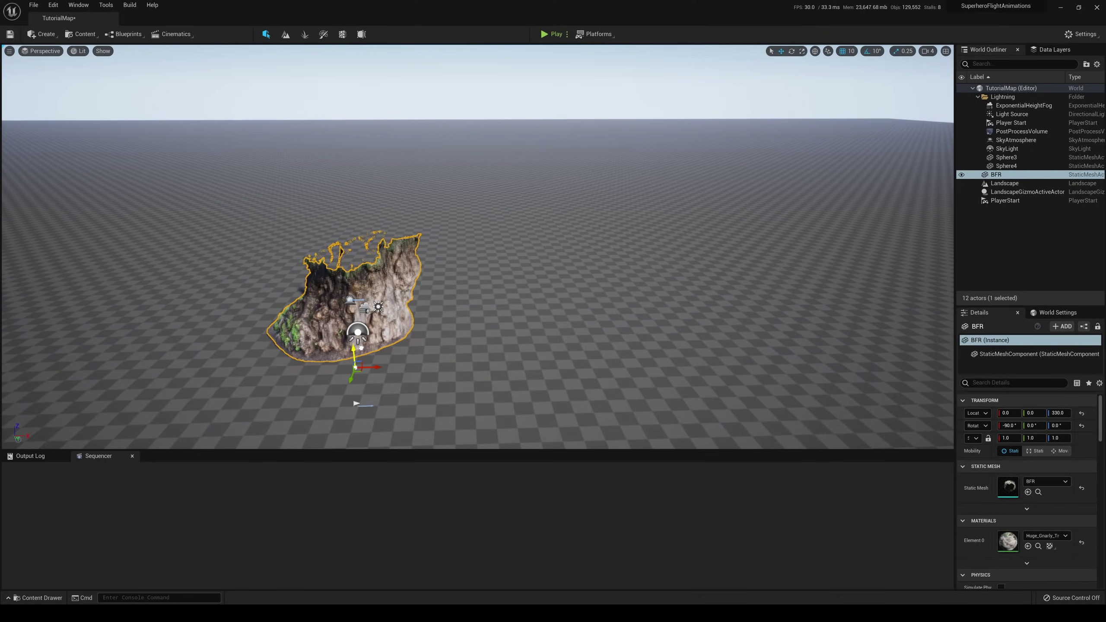
# Step: Examine the placed BFR mesh and its surface detail from several sides and distances
pyautogui.moveTo(362, 348); pyautogui.dragTo(221, 276, button='right')
pyautogui.press('w')
pyautogui.press('d')
pyautogui.press('w')
pyautogui.press('q')
pyautogui.press('e')
pyautogui.press('s')
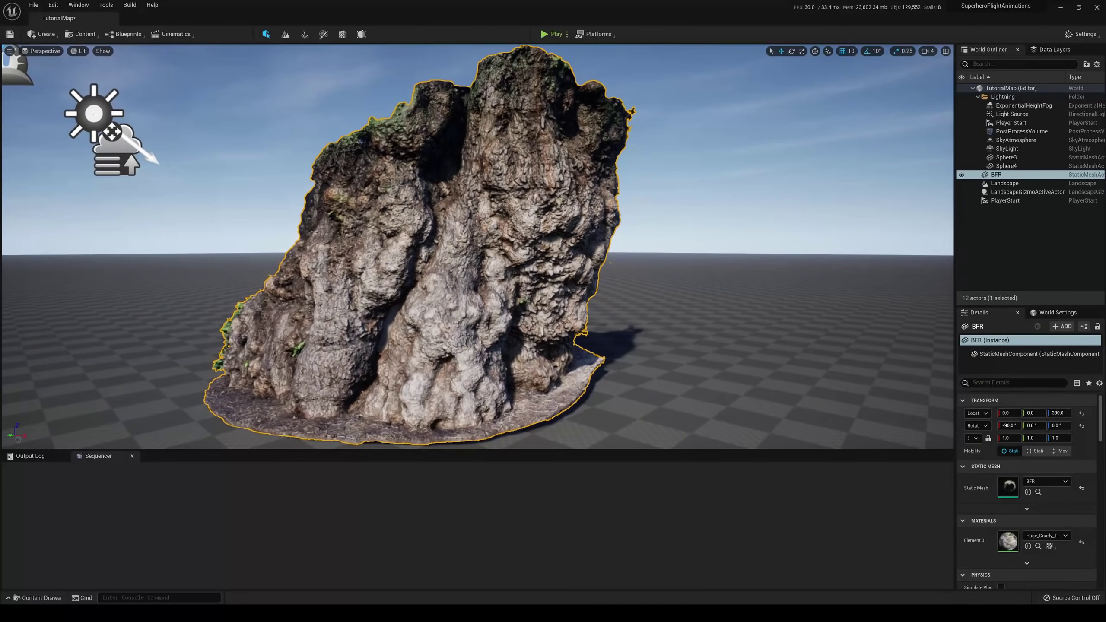
pyautogui.moveTo(387, 308); pyautogui.dragTo(385, 304, button='right')
pyautogui.press('d')
pyautogui.moveTo(483, 389); pyautogui.dragTo(364, 400, button='right')
pyautogui.press('s')
pyautogui.press('e')
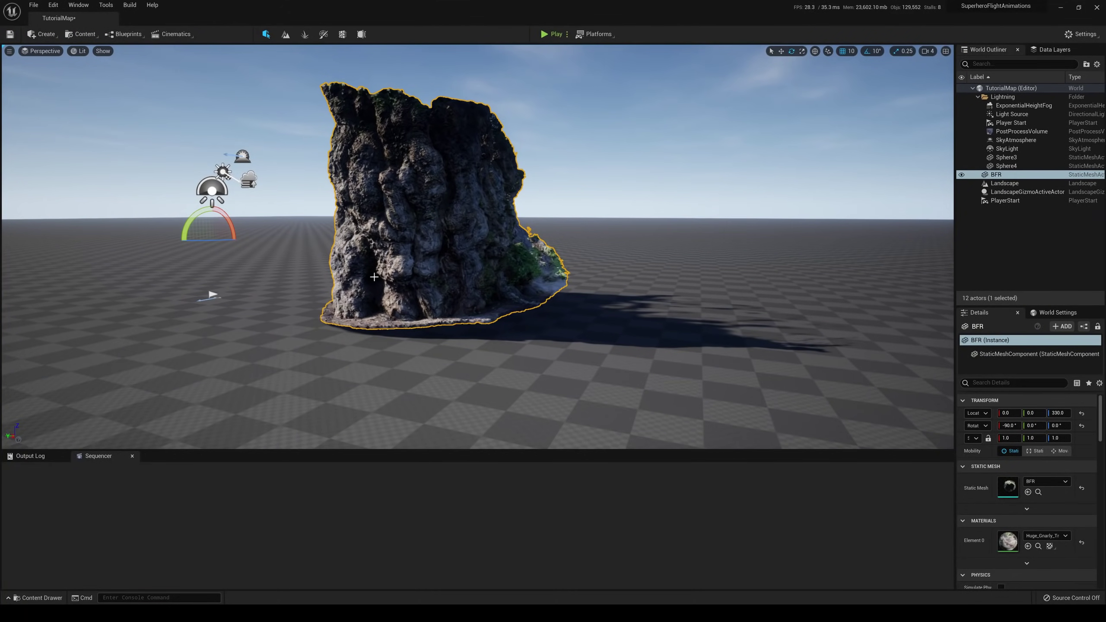
# Step: Set the BFR mesh's X rotation to -100° and move the mesh upward
pyautogui.moveTo(212, 202); pyautogui.dragTo(203, 201)
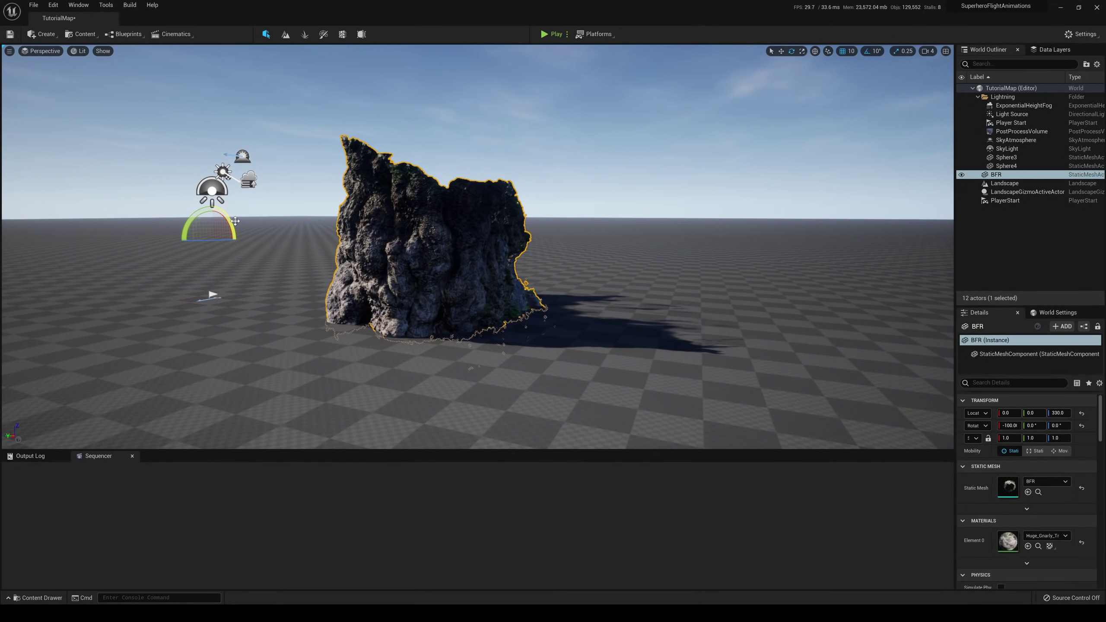
pyautogui.click(867, 57)
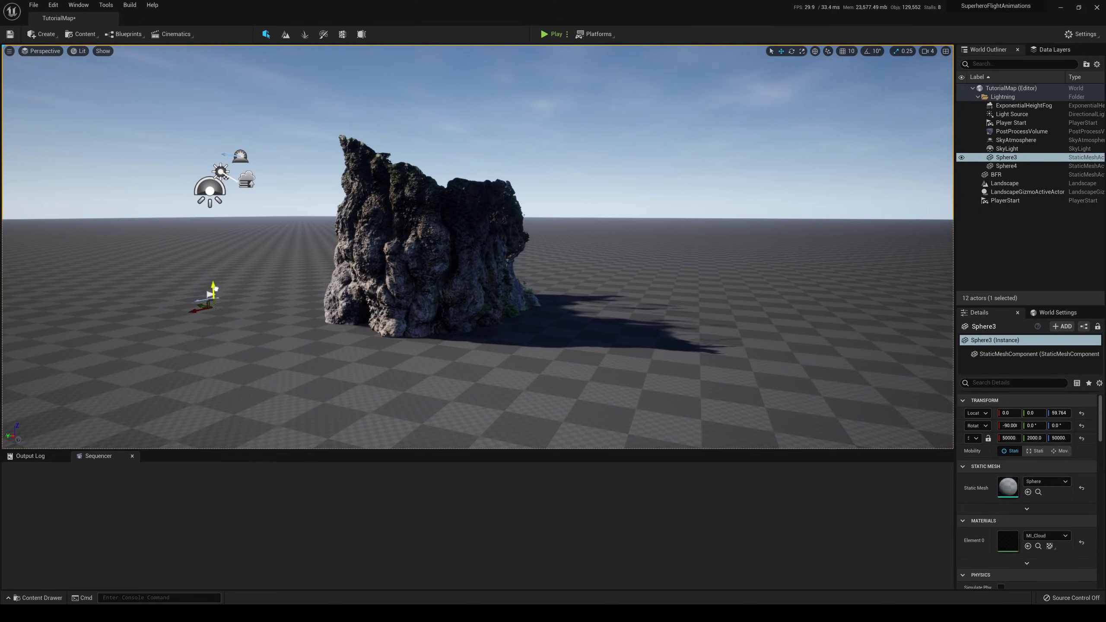
pyautogui.hotkey('ctrl', 'z')
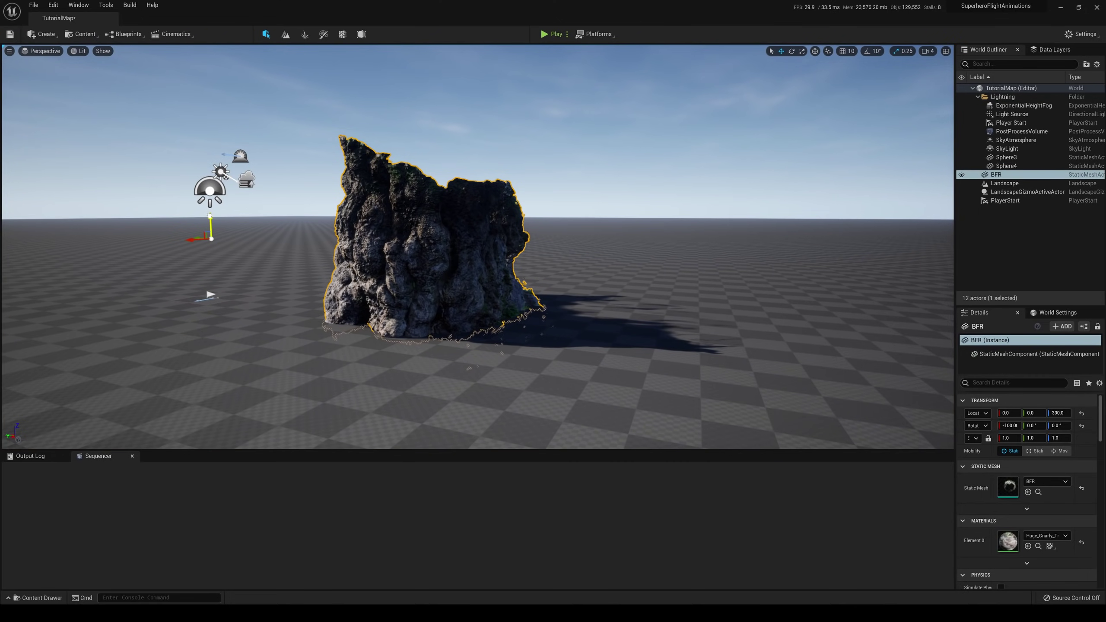
pyautogui.moveTo(210, 209); pyautogui.dragTo(234, 173)
pyautogui.press('a')
pyautogui.moveTo(235, 178); pyautogui.dragTo(427, 192, button='right')
pyautogui.press('s')
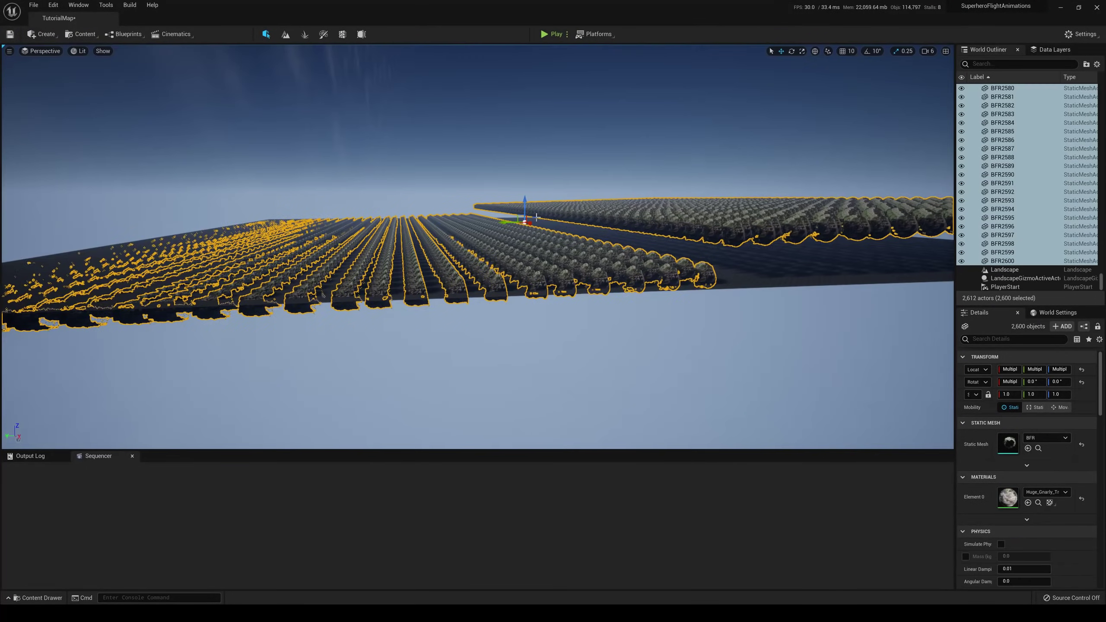
# Step: Nudge the selected array of BFR meshes slightly upward and inspect its rows up close
pyautogui.moveTo(526, 201); pyautogui.dragTo(531, 197)
pyautogui.moveTo(590, 313); pyautogui.dragTo(561, 283, button='right')
pyautogui.press('s')
pyautogui.press('d')
pyautogui.press('w')
pyautogui.press('e')
pyautogui.press('s')
pyautogui.press('q')
pyautogui.press('w')
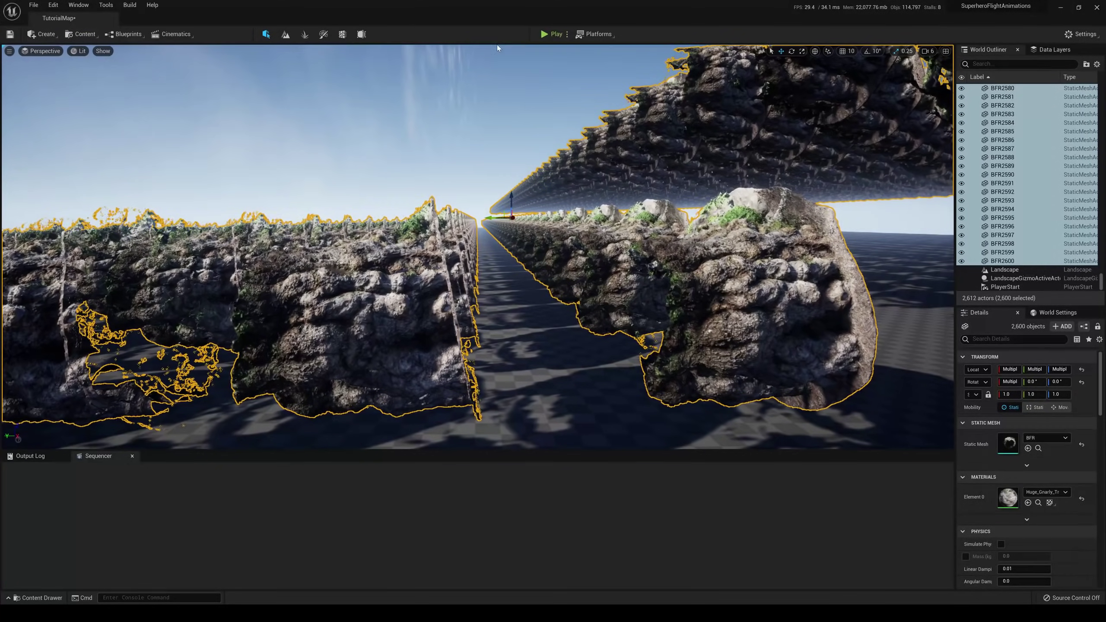
# Step: Start playing the level and switch the running viewport to full screen
pyautogui.click(544, 35)
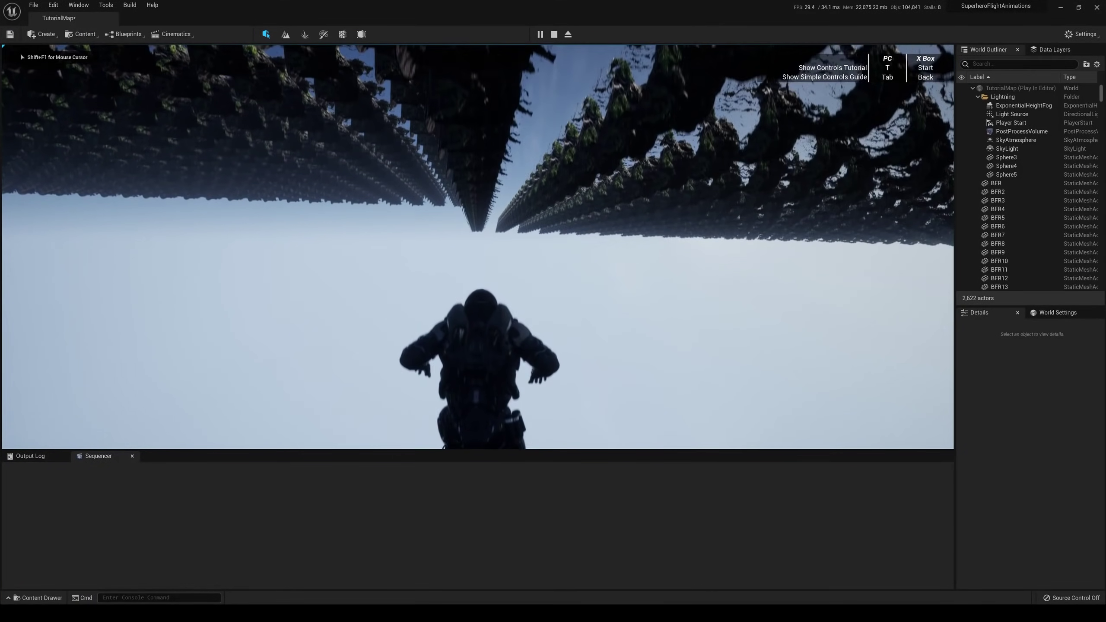
pyautogui.press('w')
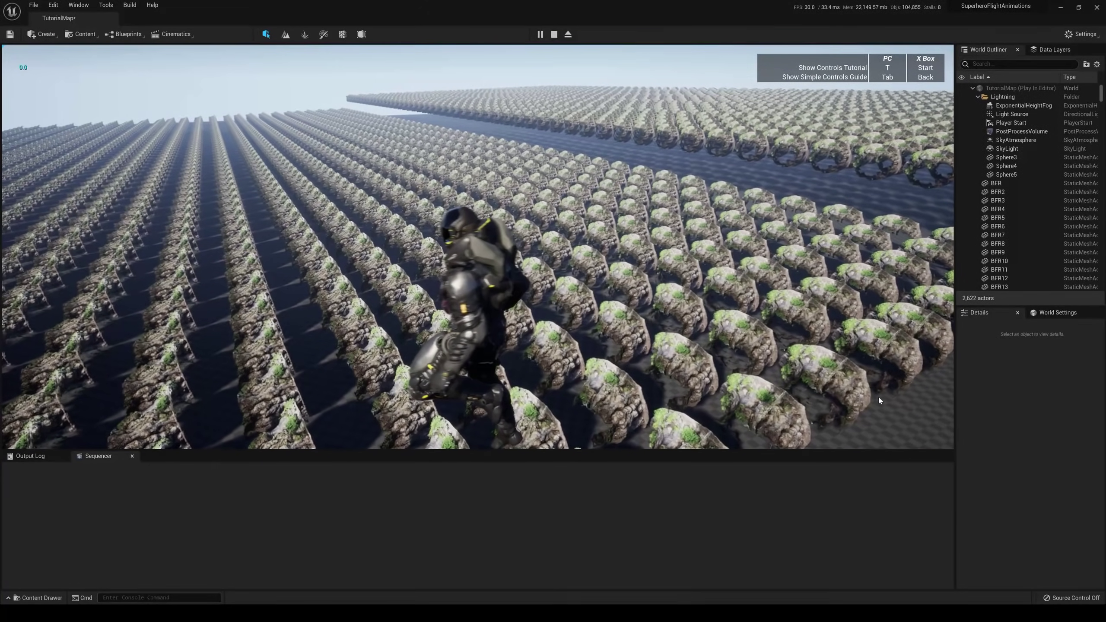
pyautogui.press('F11')
pyautogui.click(881, 401)
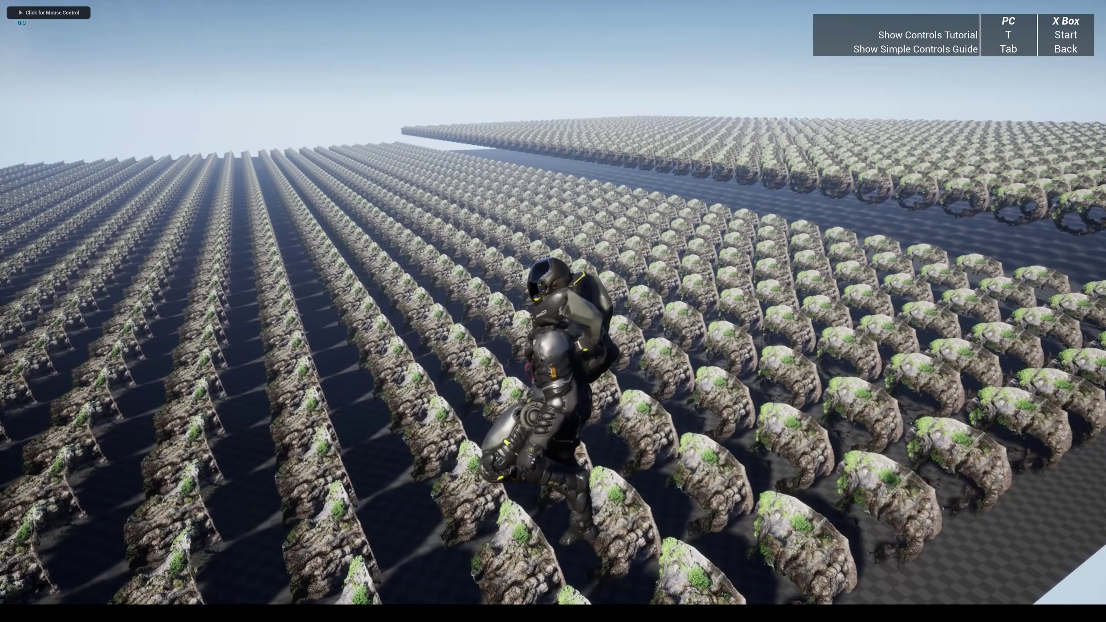
# Step: Fly the character over and around the BFR array to examine it at different heights, and end the play session
pyautogui.press('a')
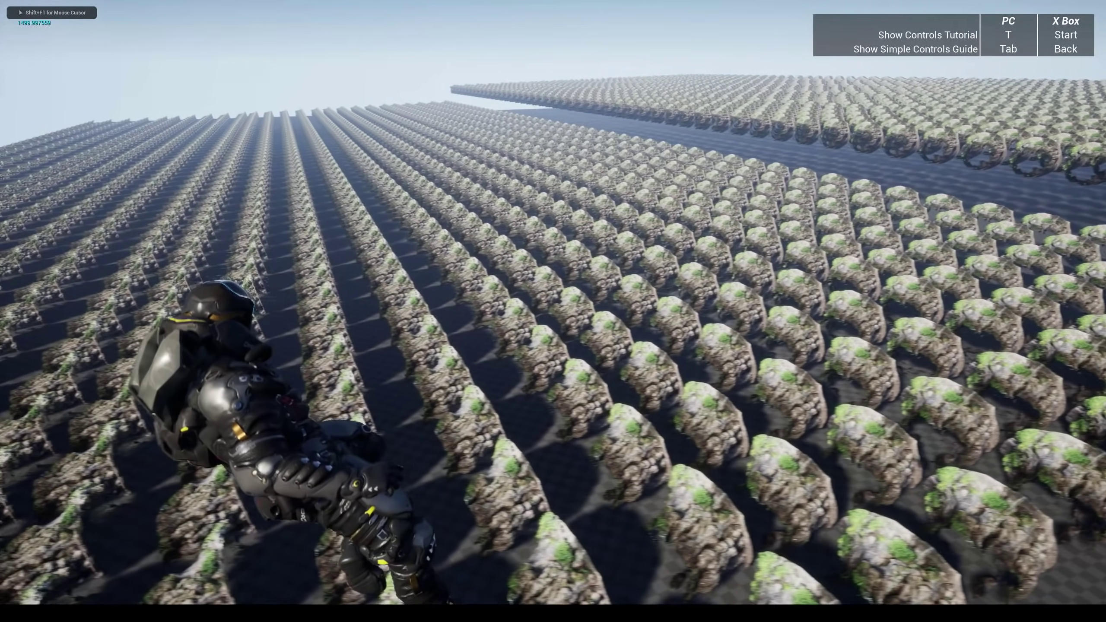
pyautogui.press('w')
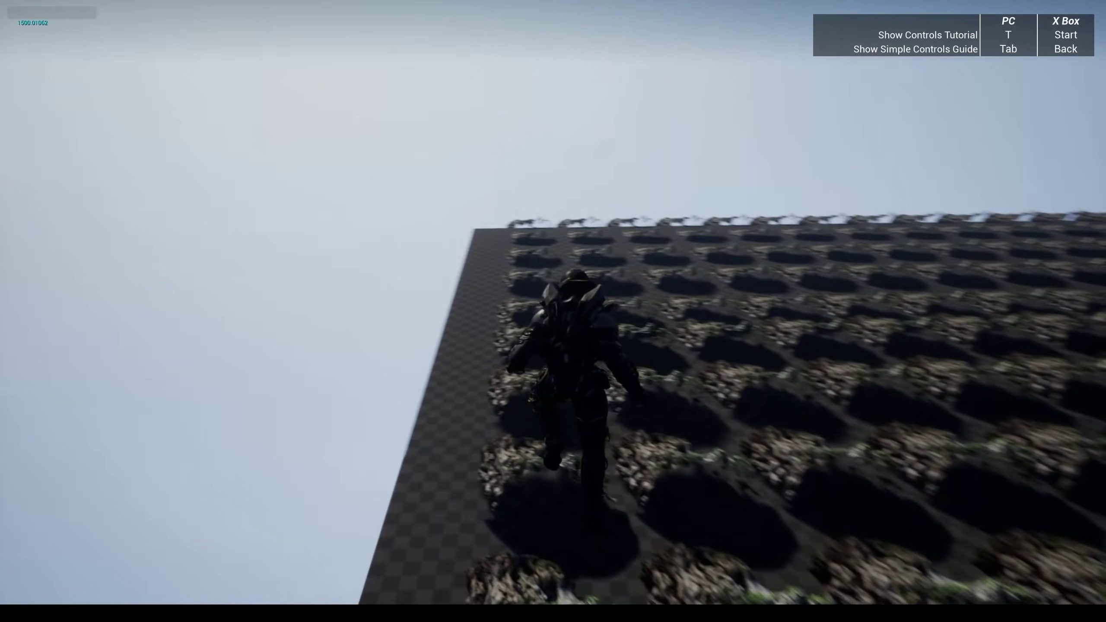
pyautogui.press('shift')
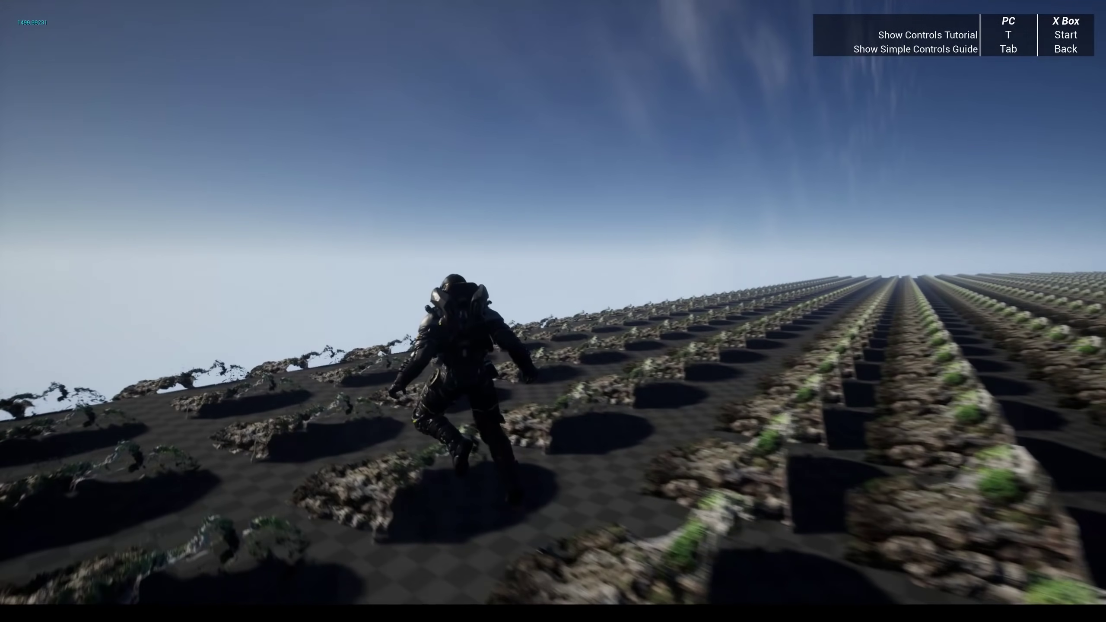
pyautogui.press('a')
pyautogui.press('a')
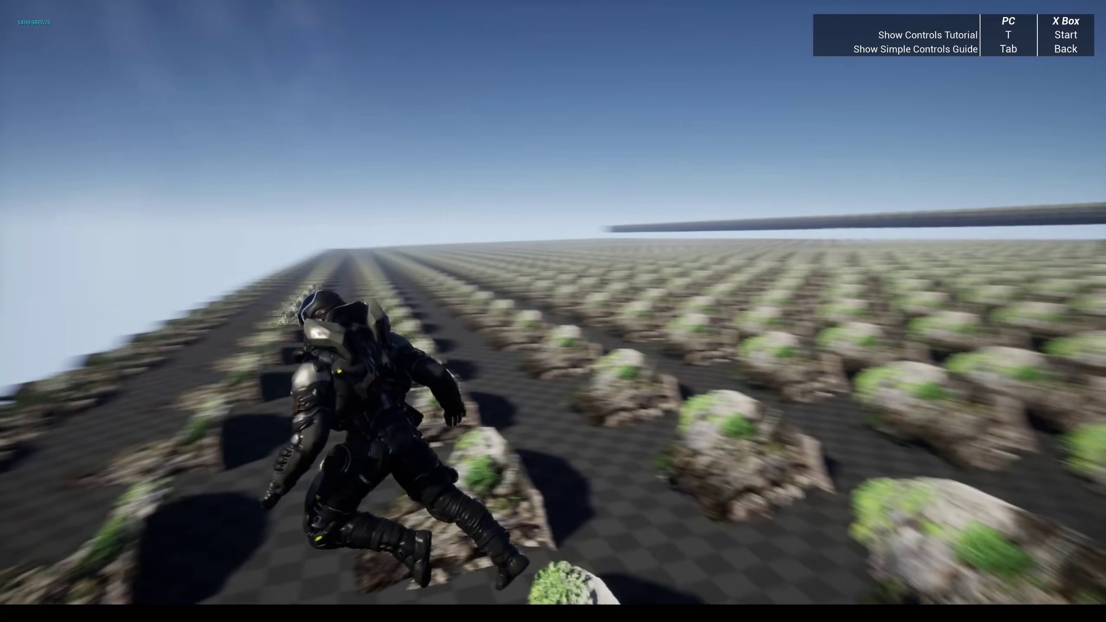
pyautogui.press('s')
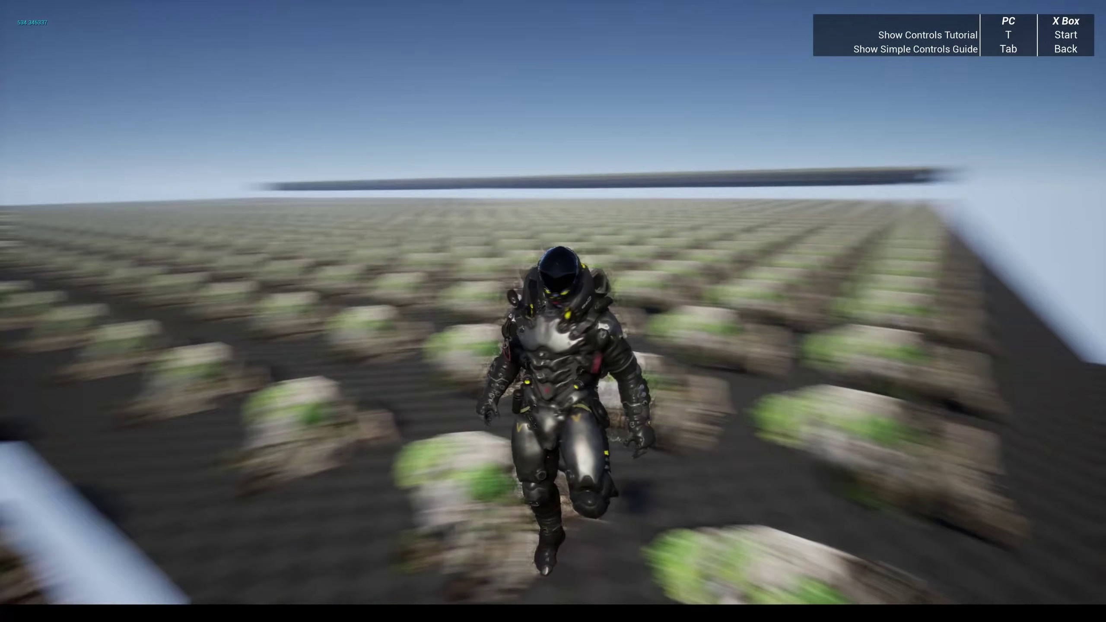
pyautogui.press('w')
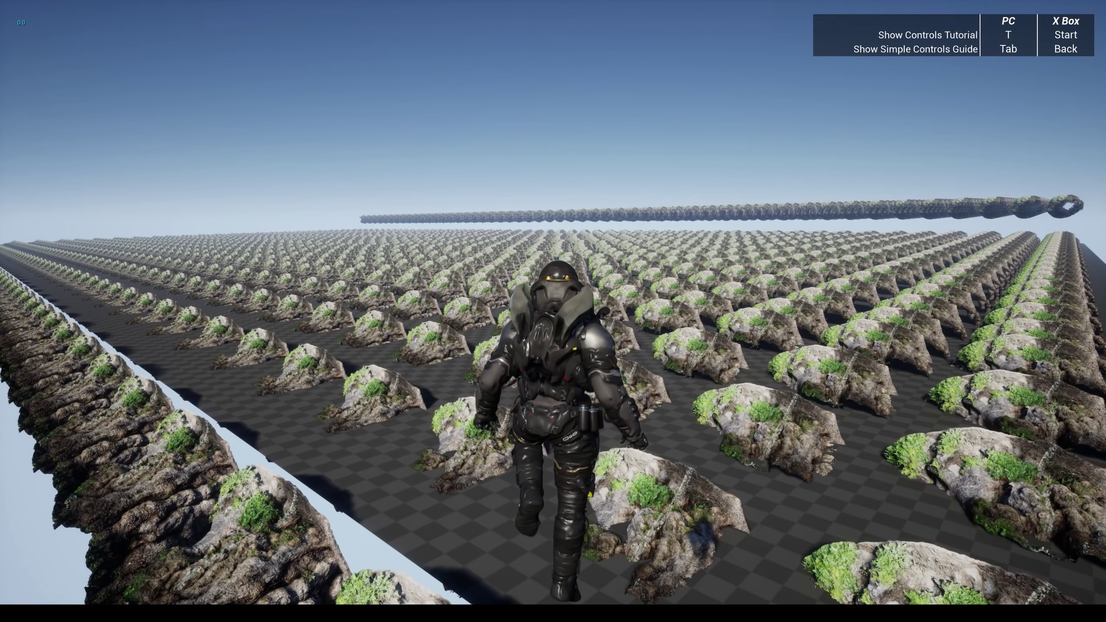
pyautogui.press('w')
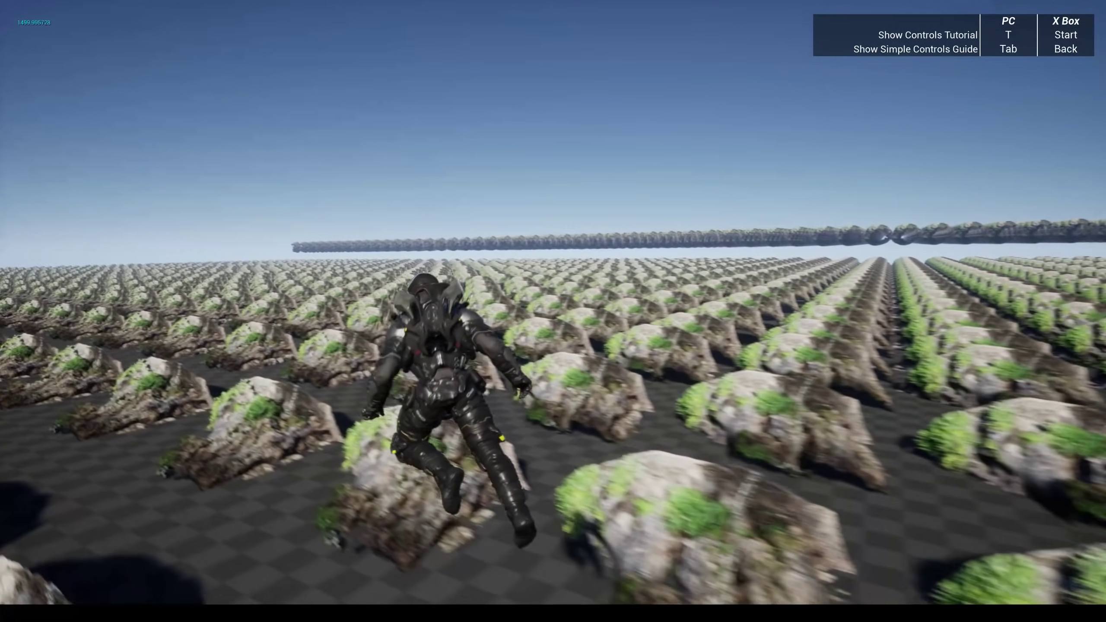
pyautogui.press('space')
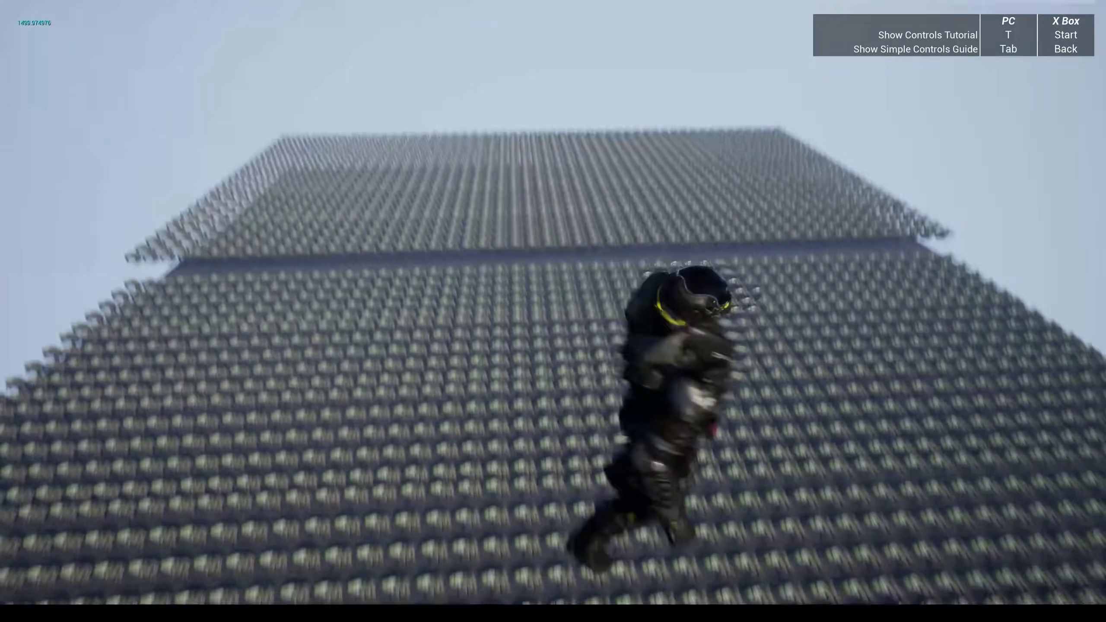
pyautogui.press('Escape')
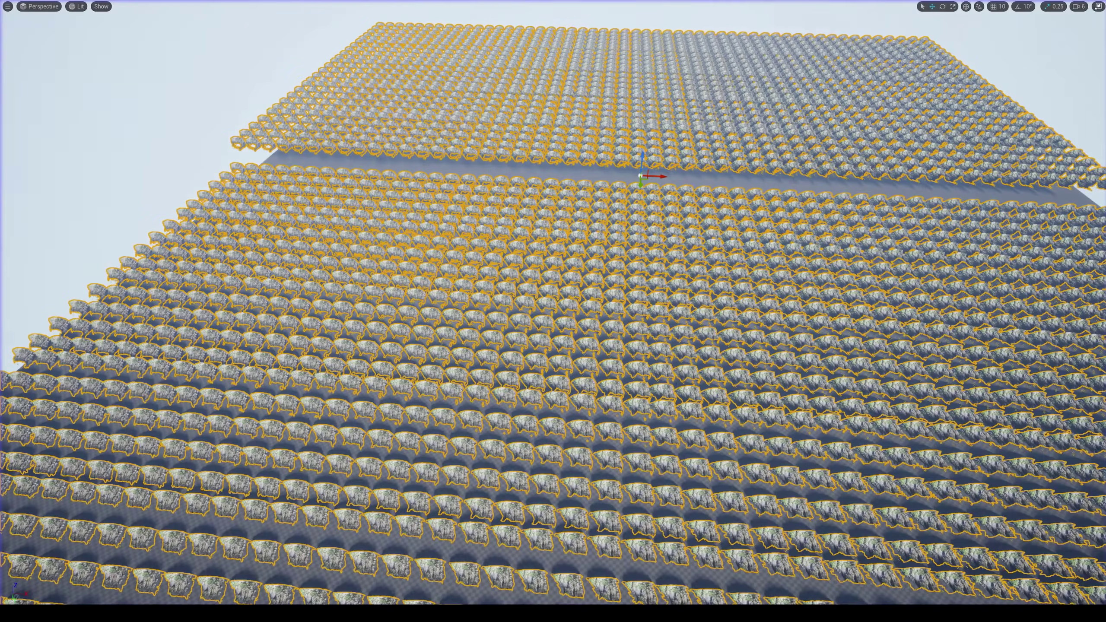
# Step: Return the level viewport from full screen to the normal editor layout and clear the selection of BFR meshes
pyautogui.moveTo(1031, 391); pyautogui.dragTo(1065, 414, button='right')
pyautogui.moveTo(327, 163); pyautogui.dragTo(321, 158, button='right')
pyautogui.press('F11')
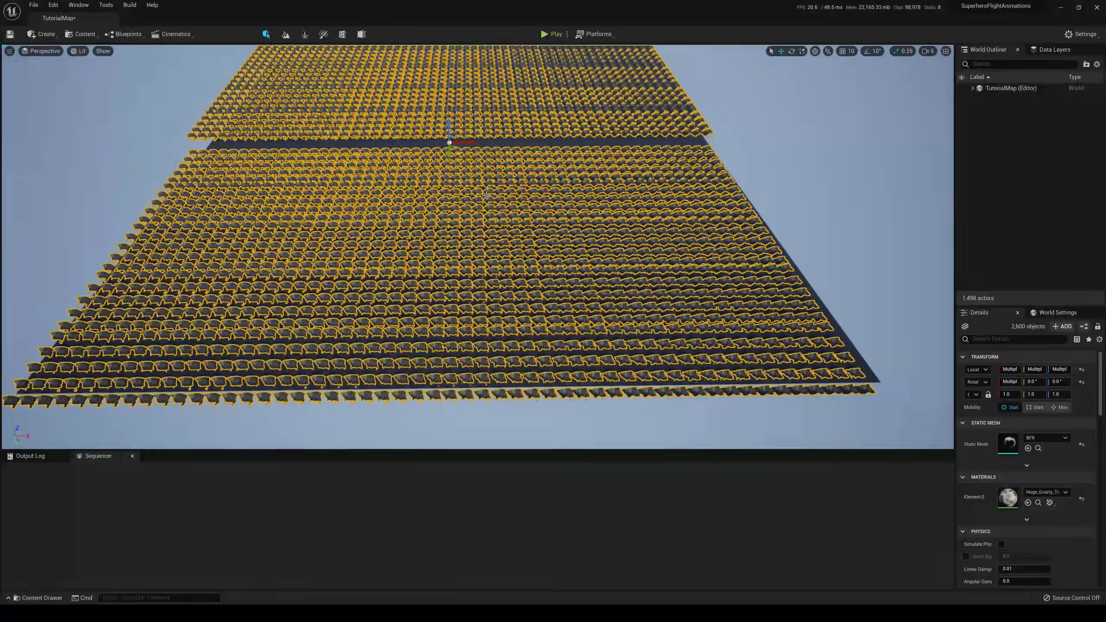
pyautogui.moveTo(448, 173)
pyautogui.mouseDown(button='right')
pyautogui.moveTo(440, 153)
pyautogui.moveTo(454, 183)
pyautogui.mouseUp(button='right')
pyautogui.press('Escape')
# Step: Open the level's primitive statistics in a maximized window, examine the BFR instance and triangle counts, and minimize the window
pyautogui.click(105, 6)
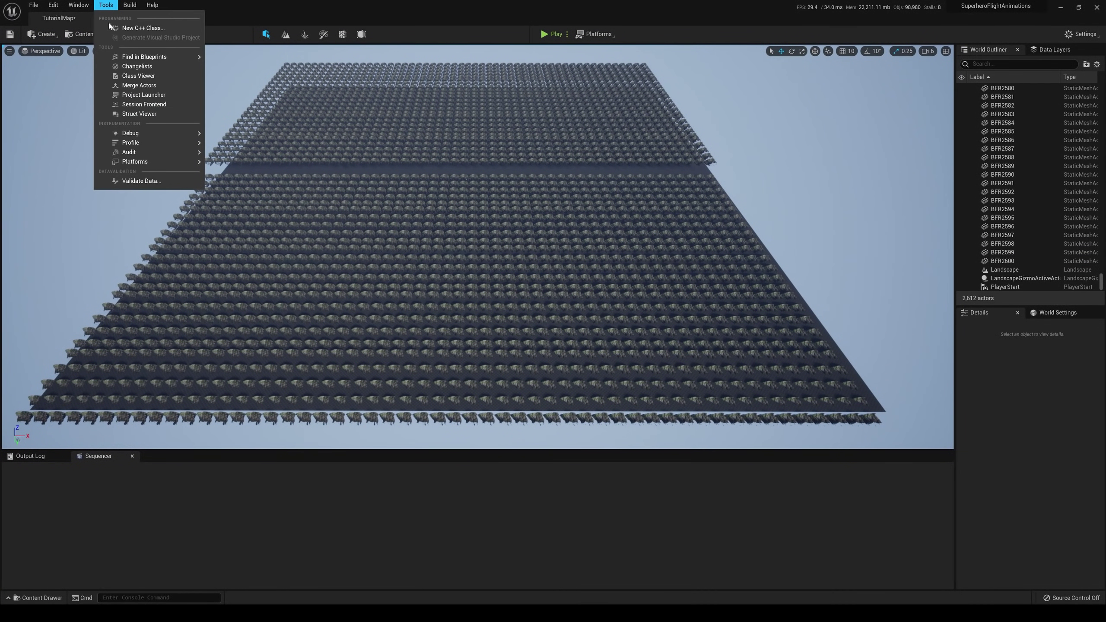
pyautogui.moveTo(144, 151)
pyautogui.click(246, 174)
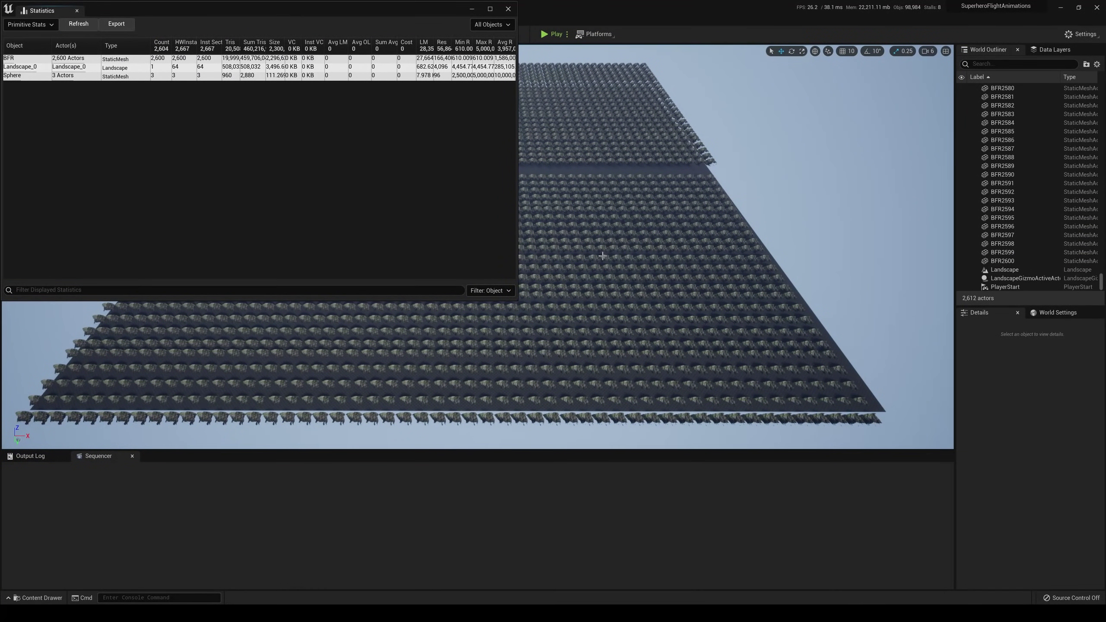
pyautogui.moveTo(303, 16); pyautogui.dragTo(389, 71)
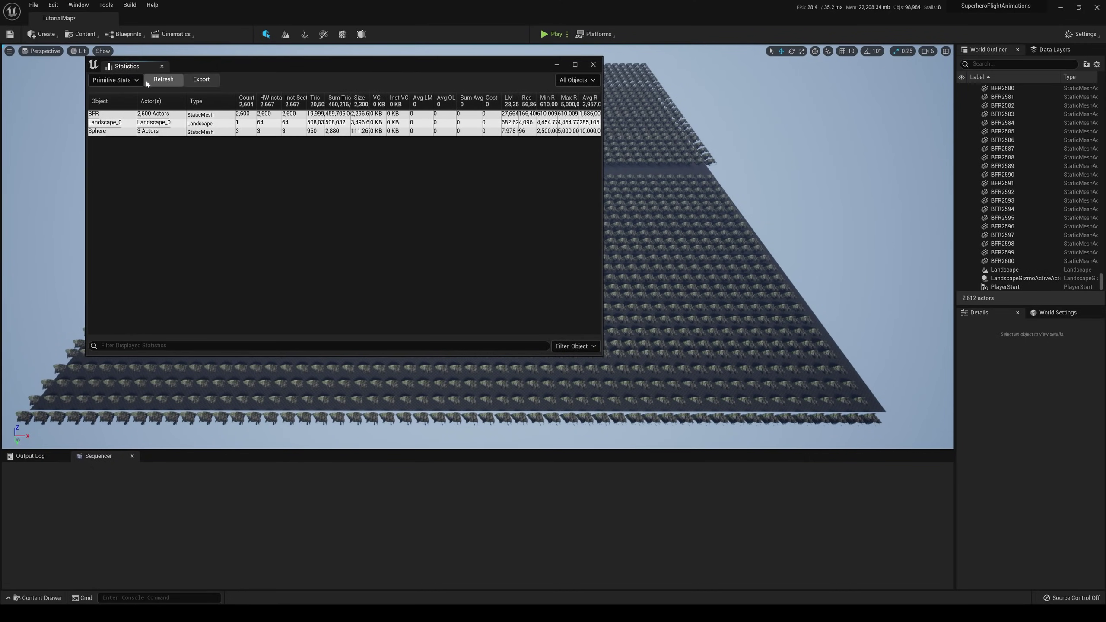
pyautogui.click(575, 65)
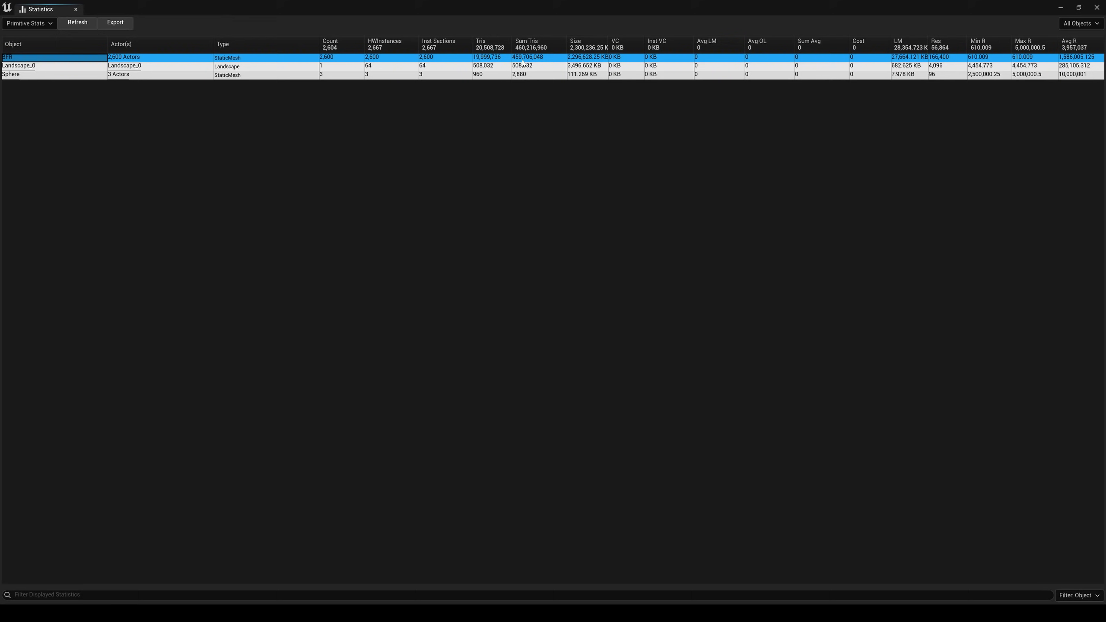
pyautogui.click(1061, 8)
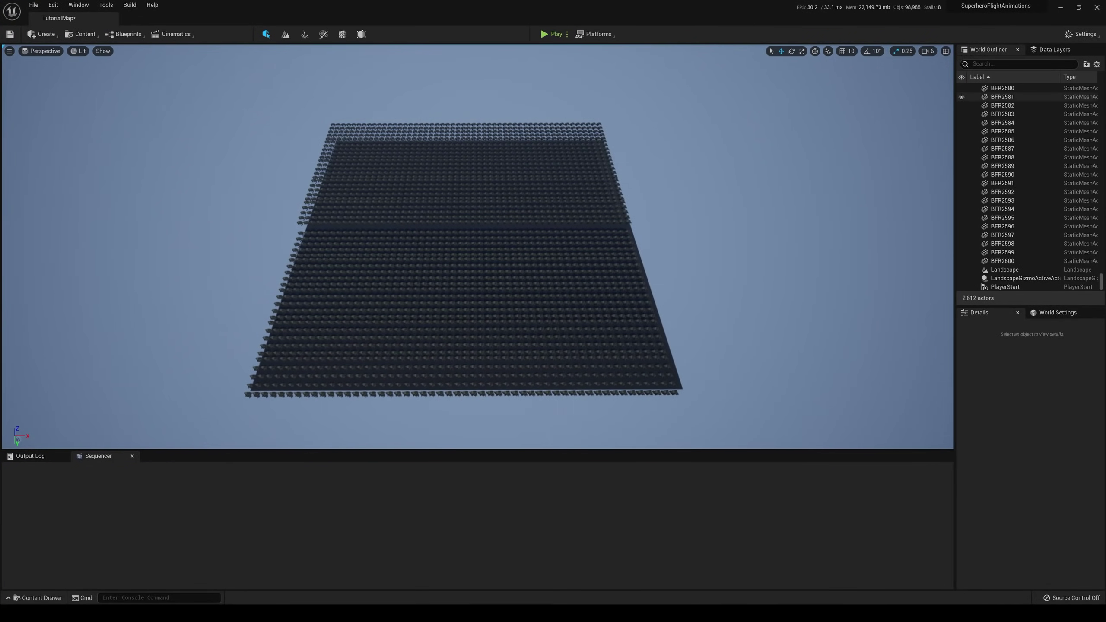
# Step: Duplicate all 2,600 BFR meshes as a second block beside the existing array along the X axis, and save the level
pyautogui.click(1047, 262)
pyautogui.moveTo(1102, 284); pyautogui.dragTo(1061, 110)
pyautogui.keyDown('shift'); pyautogui.click(995, 184); pyautogui.keyUp('shift')
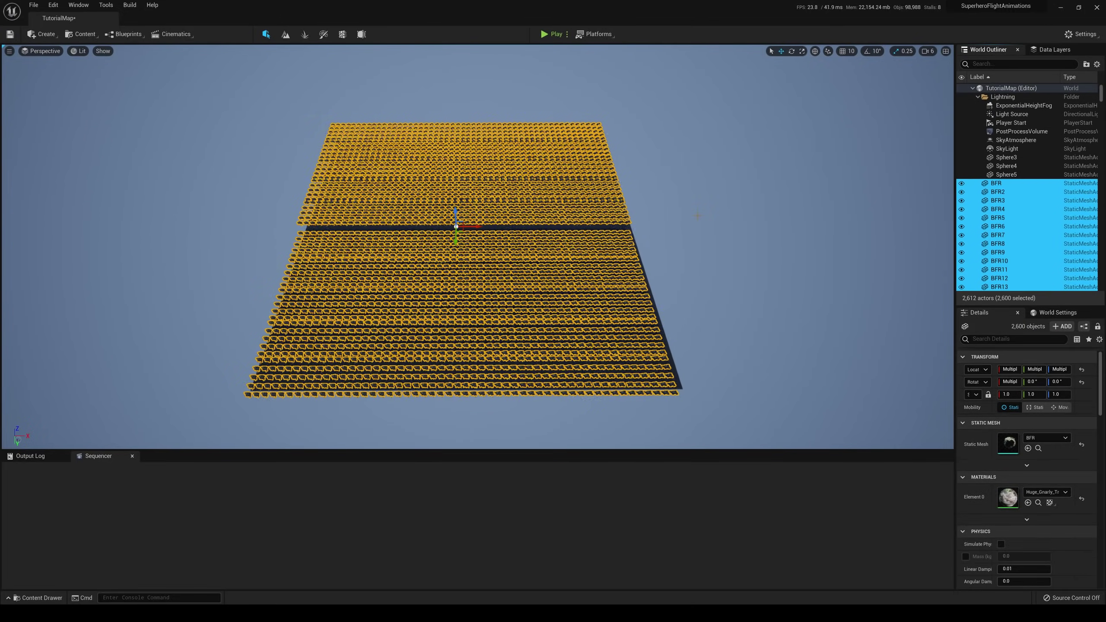
pyautogui.moveTo(470, 227); pyautogui.dragTo(469, 226)
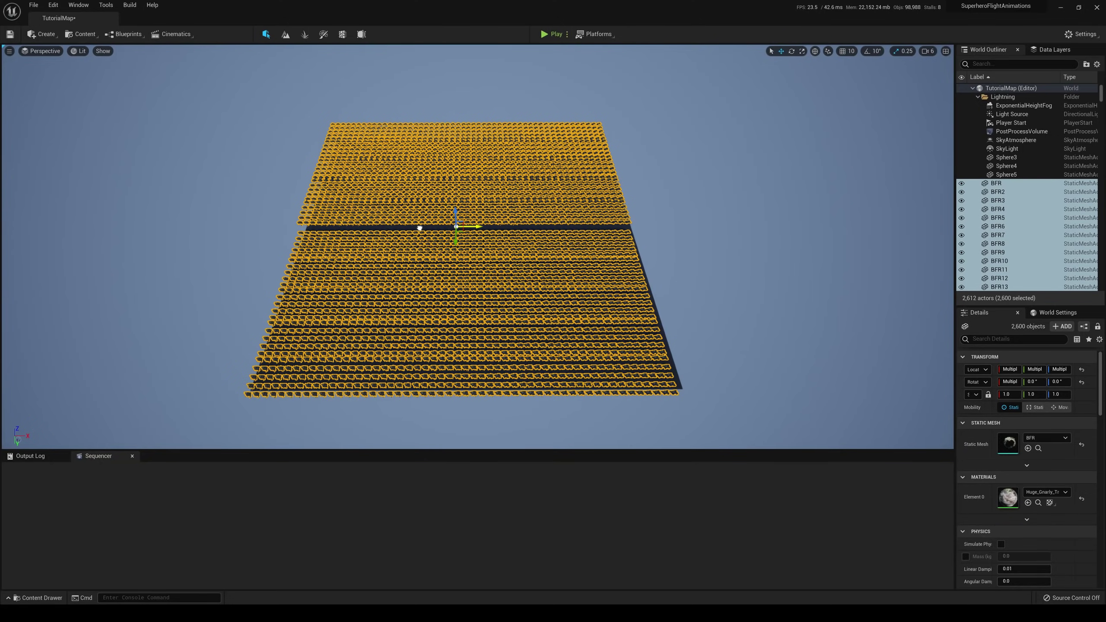
pyautogui.keyDown('alt'); pyautogui.moveTo(420, 227); pyautogui.dragTo(99, 224); pyautogui.keyUp('alt')
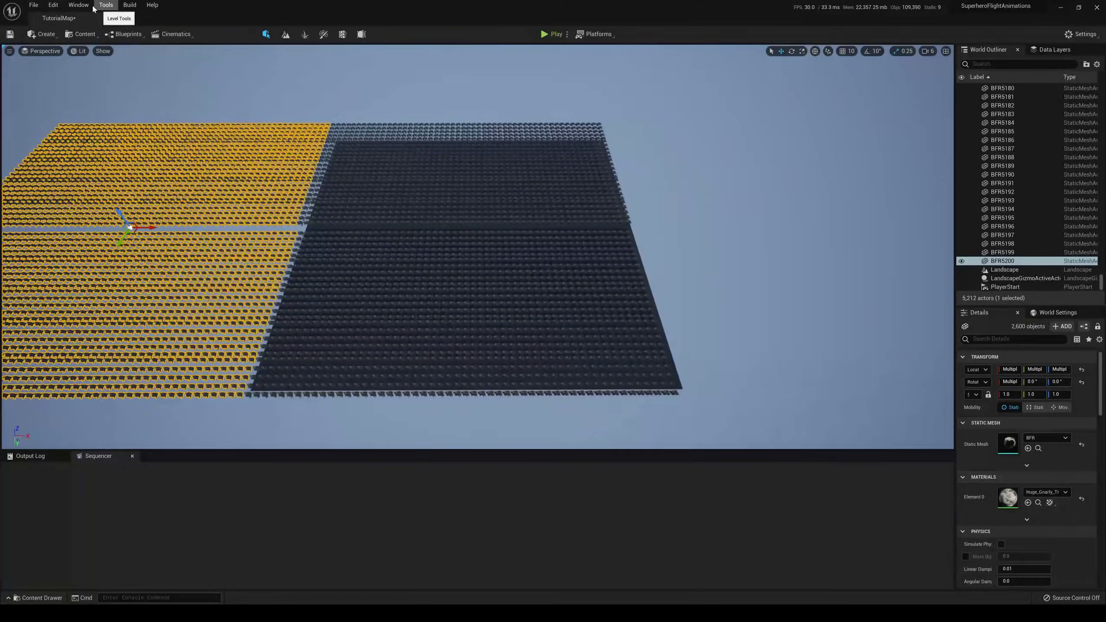
pyautogui.click(33, 5)
pyautogui.click(63, 103)
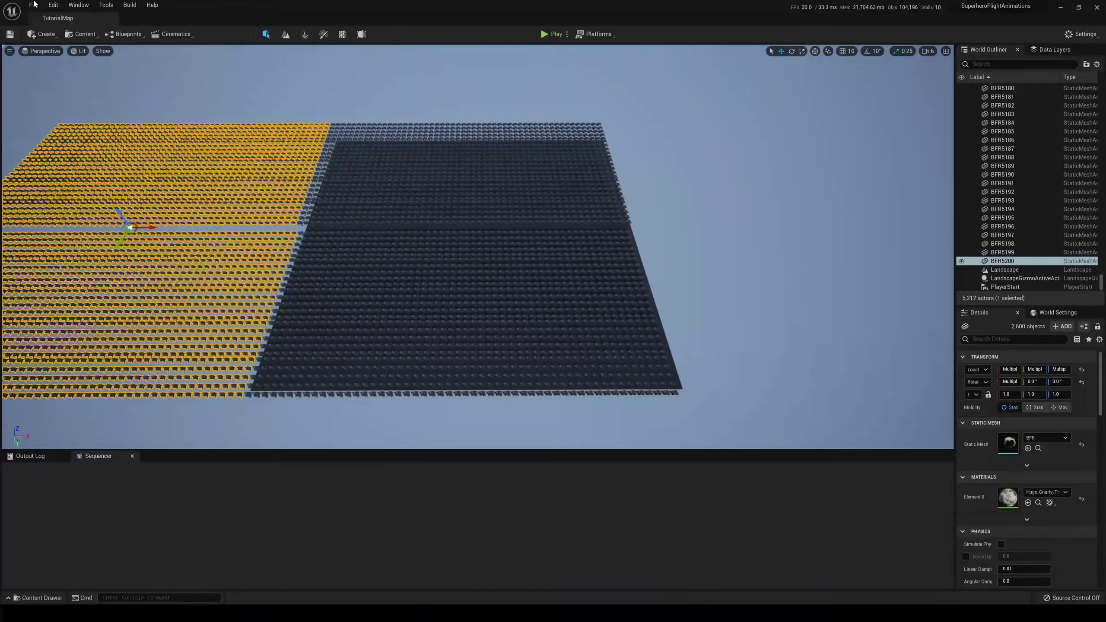
# Step: Refresh the level's primitive statistics, examine the updated BFR instance and triangle counts, and close the statistics
pyautogui.click(108, 4)
pyautogui.moveTo(174, 152)
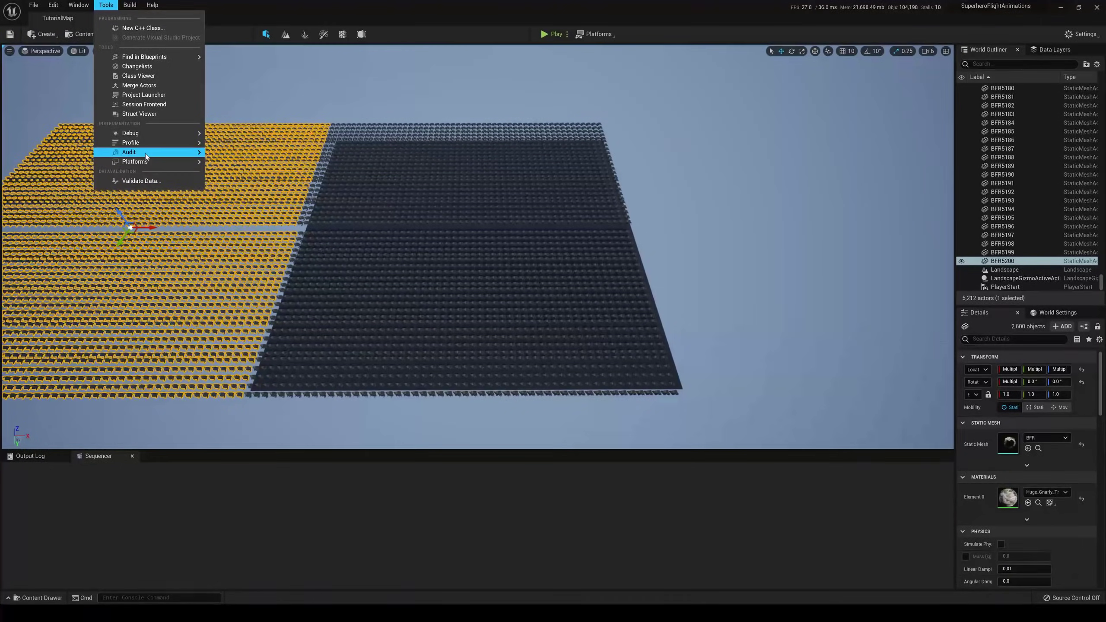
pyautogui.click(245, 175)
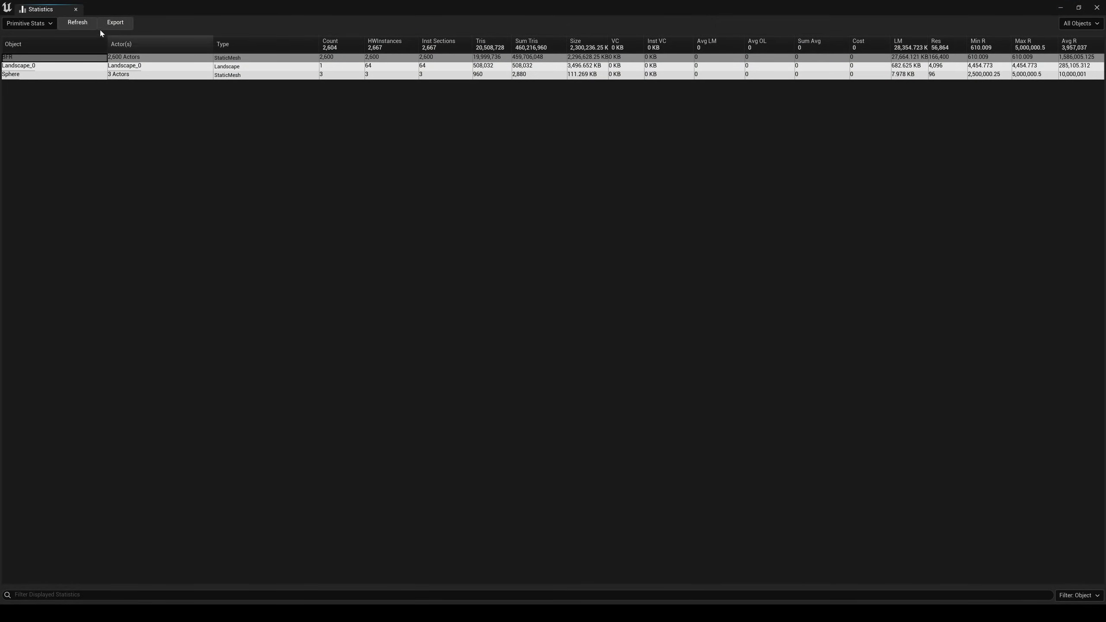
pyautogui.click(73, 24)
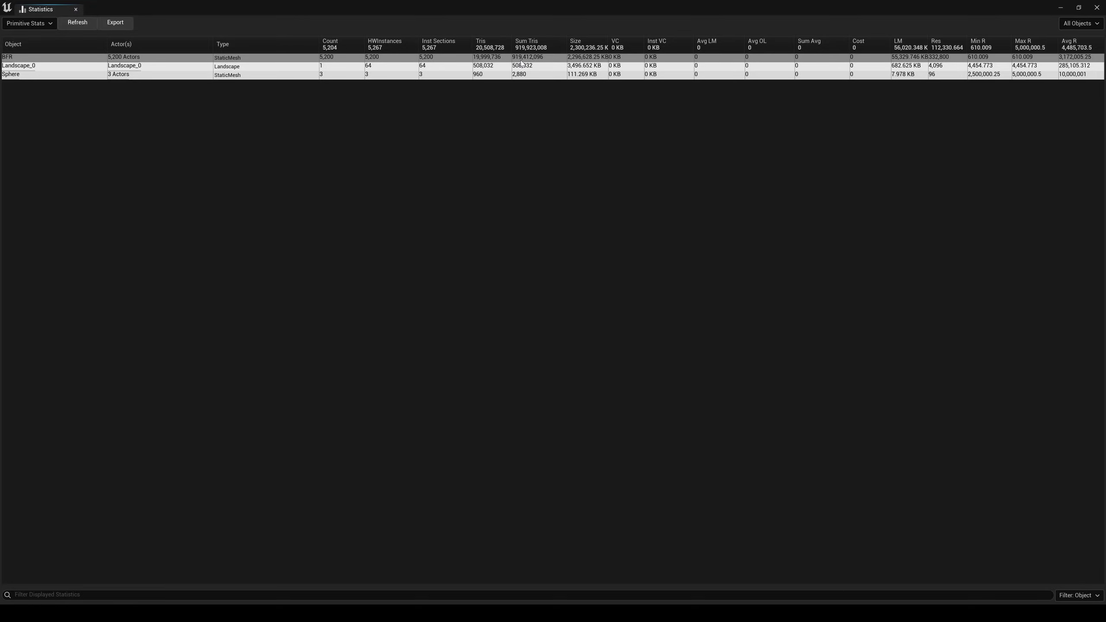
pyautogui.click(1097, 8)
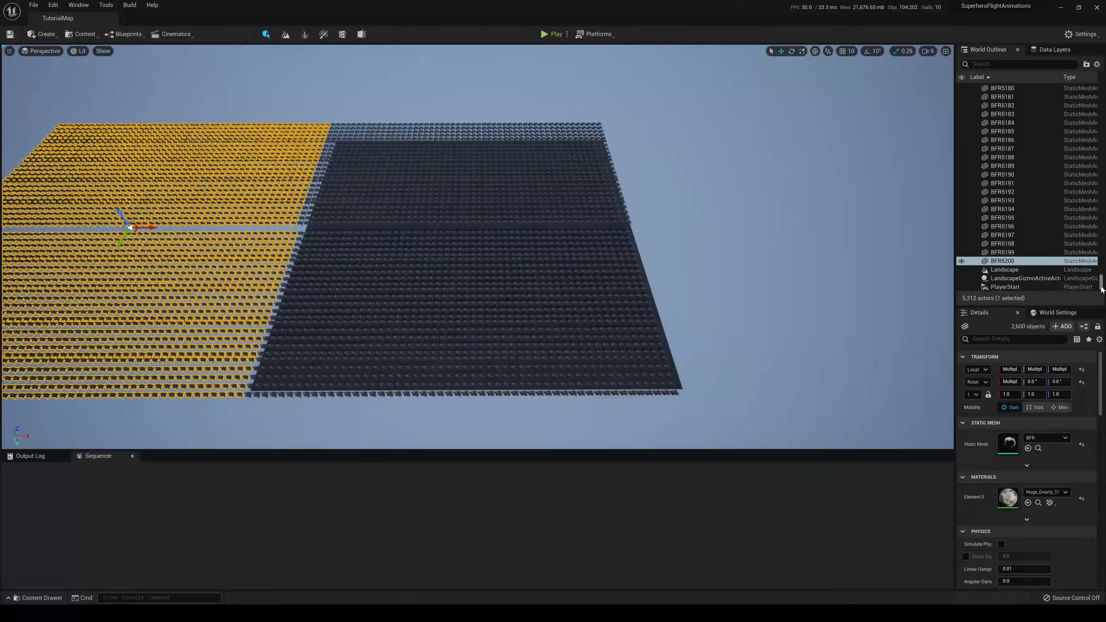
# Step: Select all of the level's BFR meshes, from BFR through BFR5200
pyautogui.moveTo(1102, 286); pyautogui.dragTo(1085, 91)
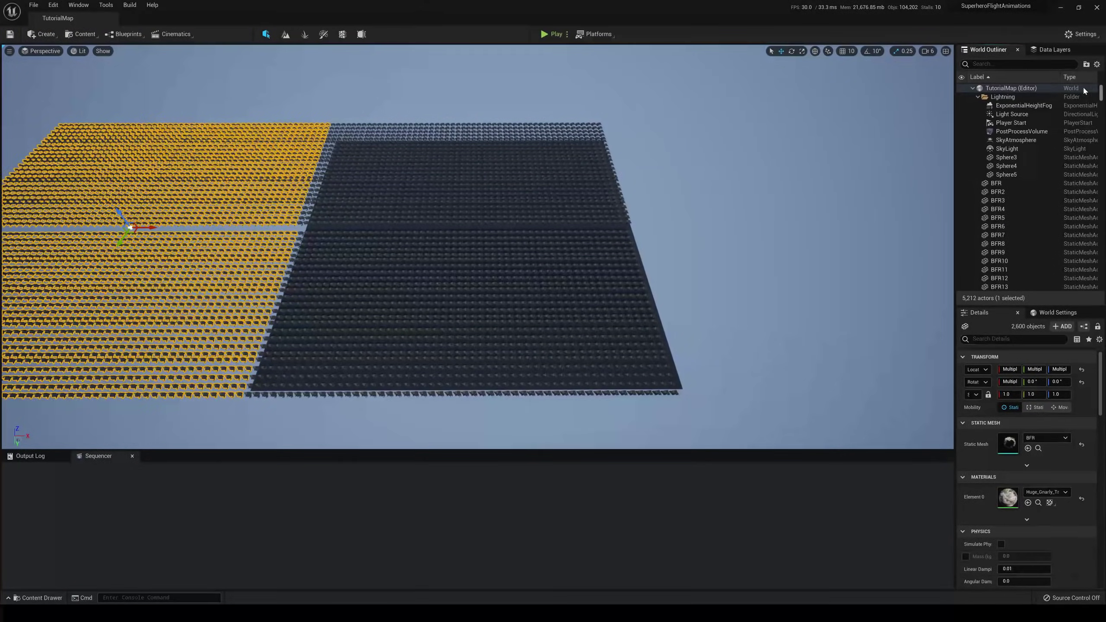
pyautogui.keyDown('shift'); pyautogui.click(1001, 184); pyautogui.keyUp('shift')
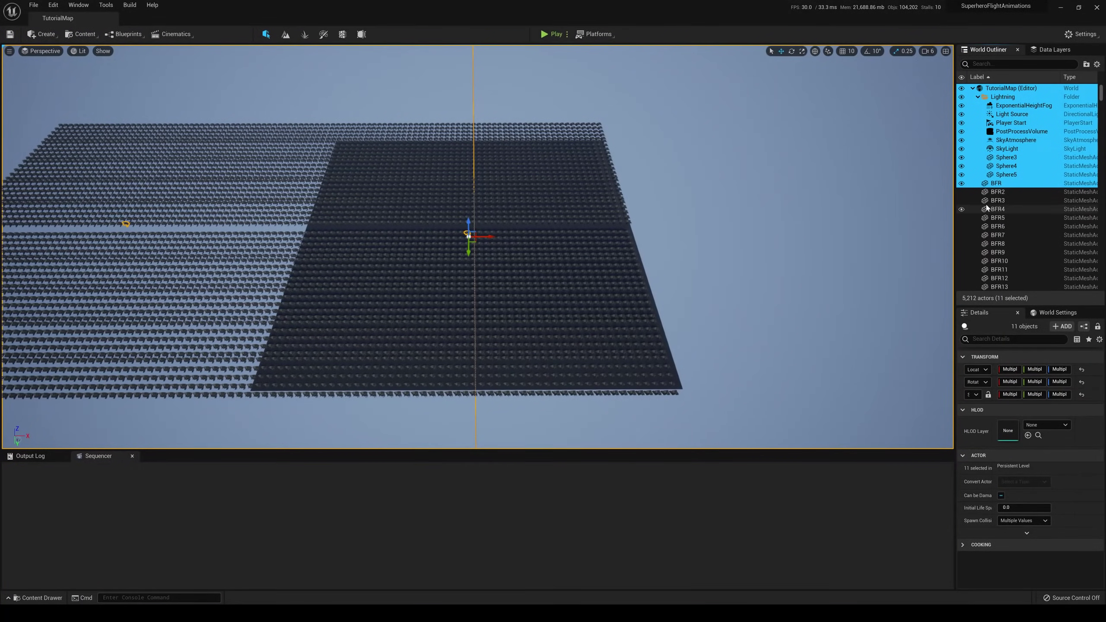
pyautogui.click(998, 183)
pyautogui.moveTo(1102, 93); pyautogui.dragTo(1105, 319)
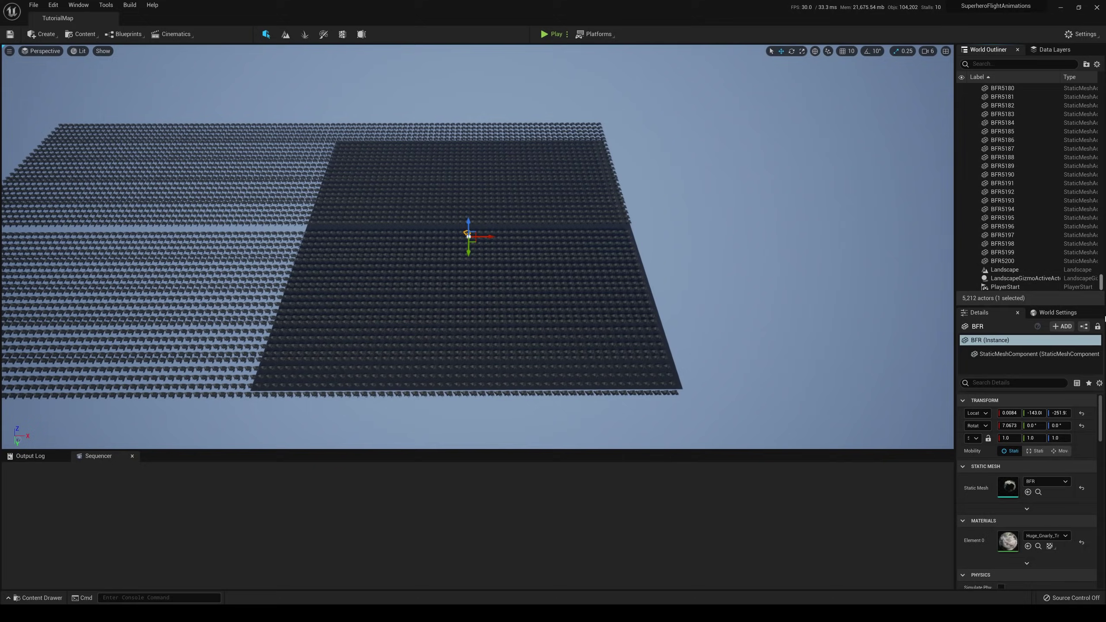
pyautogui.keyDown('shift'); pyautogui.click(1005, 264); pyautogui.keyUp('shift')
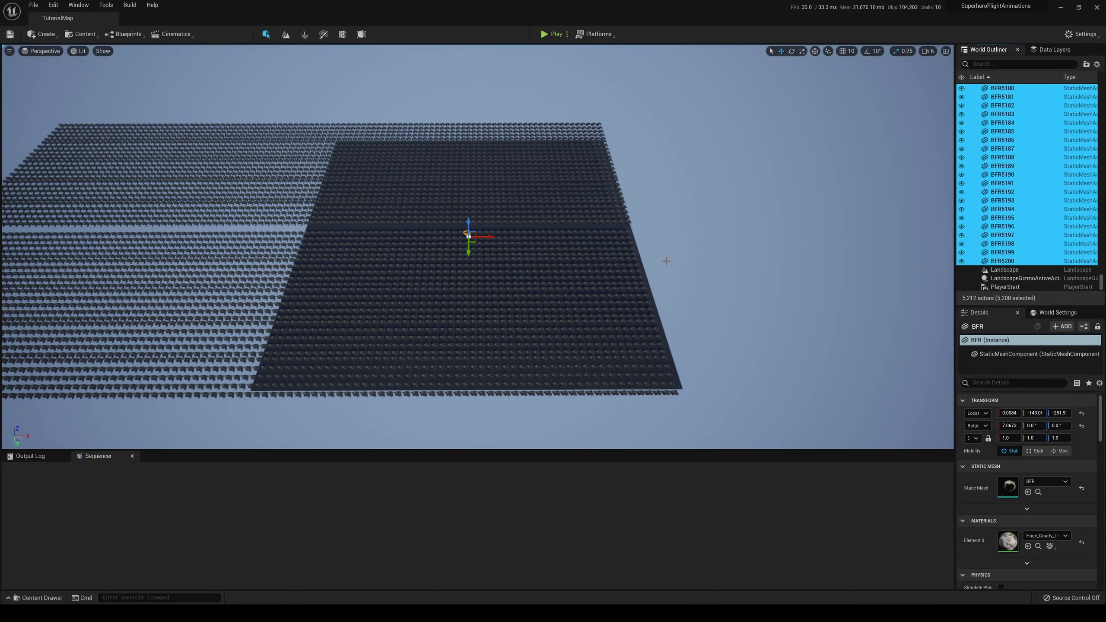
# Step: Set the viewport camera speed to 8
pyautogui.moveTo(667, 261); pyautogui.dragTo(603, 261, button='right')
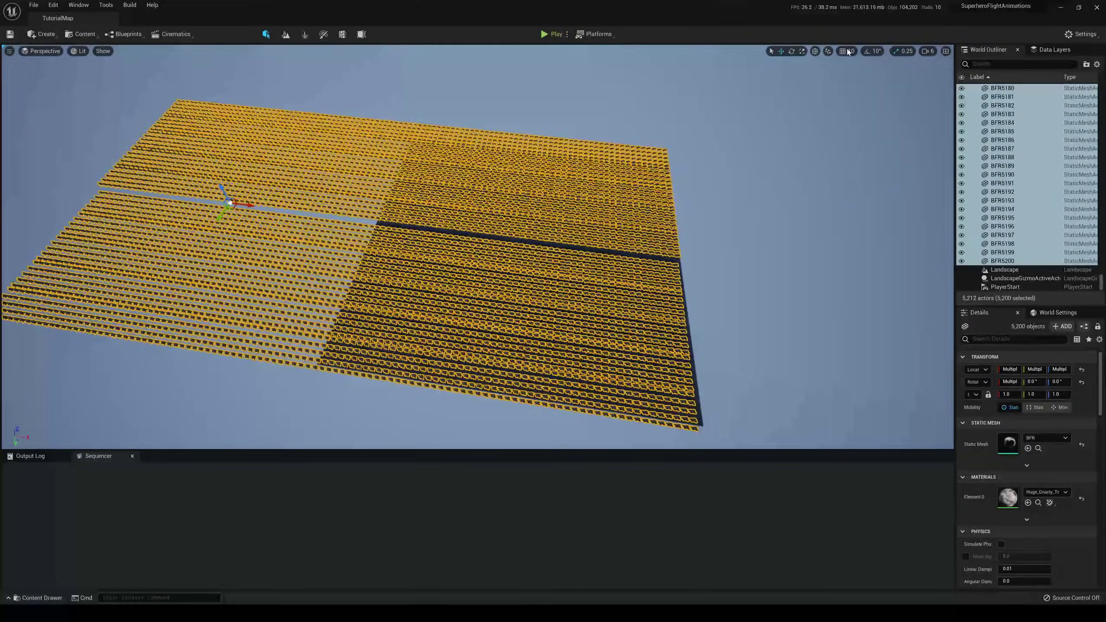
pyautogui.click(928, 52)
pyautogui.moveTo(971, 70); pyautogui.dragTo(981, 71)
pyautogui.press('s')
pyautogui.moveTo(680, 244)
pyautogui.mouseDown(button='right')
pyautogui.moveTo(602, 249)
pyautogui.moveTo(675, 250)
pyautogui.moveTo(680, 226)
pyautogui.mouseUp(button='right')
pyautogui.press('w')
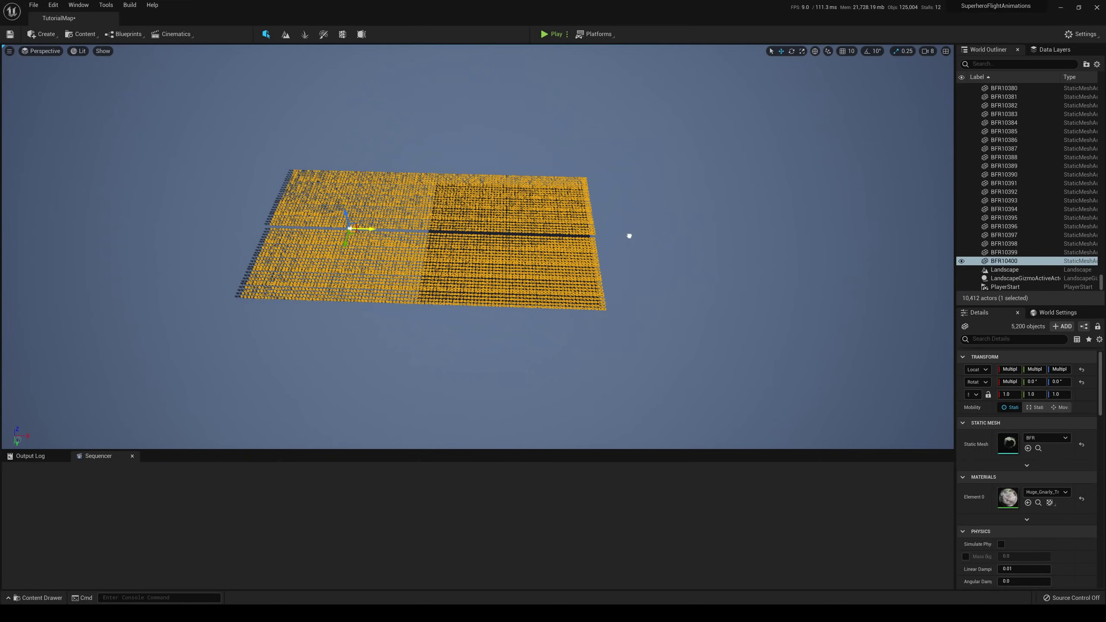
# Step: Duplicate the 5,200 selected BFR meshes along the X axis and place the copy just beyond the existing array, leaving a narrow gap
pyautogui.moveTo(630, 236); pyautogui.dragTo(600, 236)
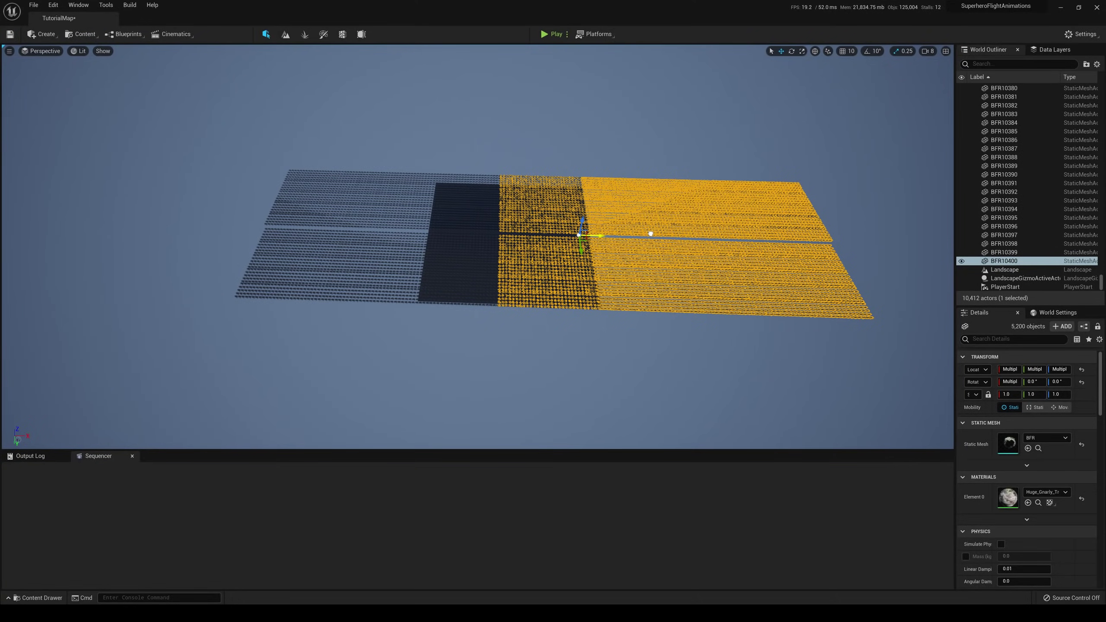
pyautogui.moveTo(663, 234); pyautogui.dragTo(611, 237)
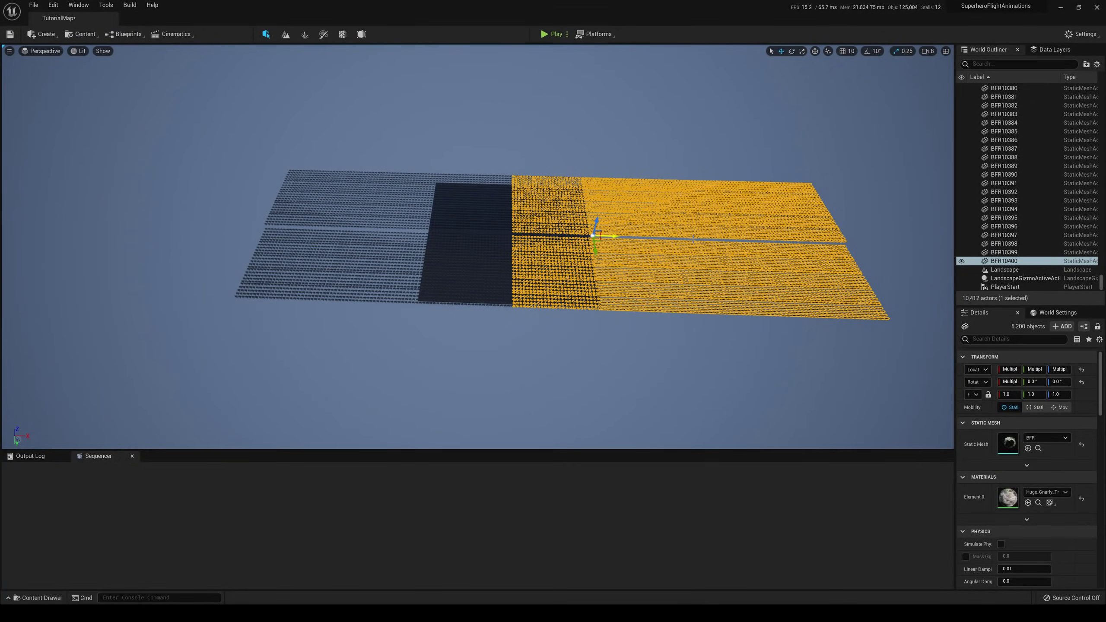
pyautogui.moveTo(613, 236); pyautogui.dragTo(632, 237)
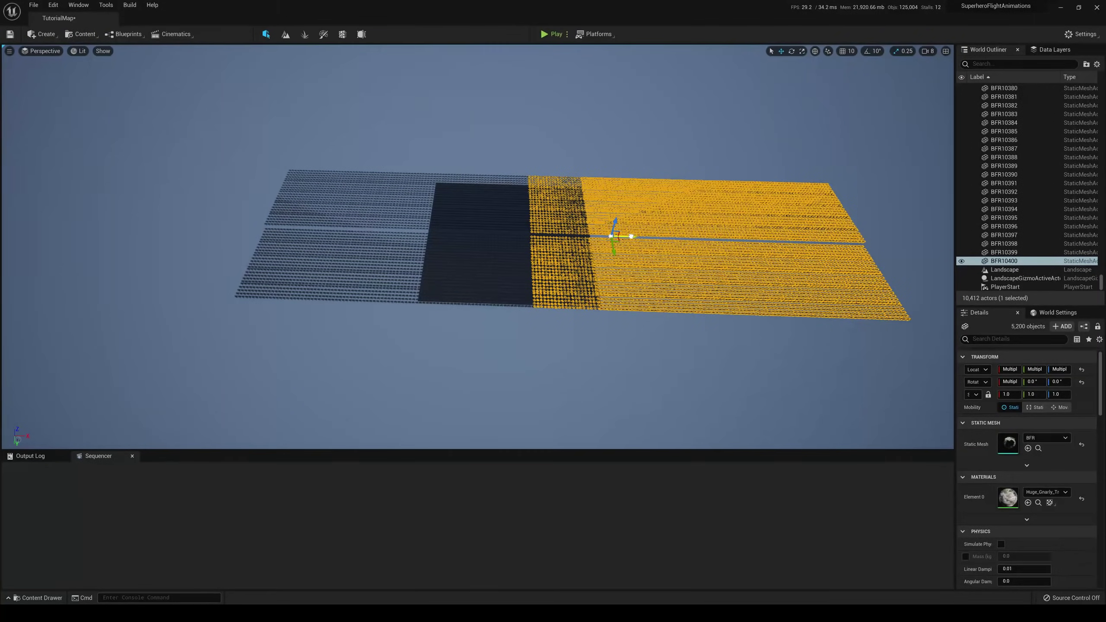
pyautogui.moveTo(700, 237); pyautogui.dragTo(720, 238)
pyautogui.moveTo(646, 237); pyautogui.dragTo(645, 238)
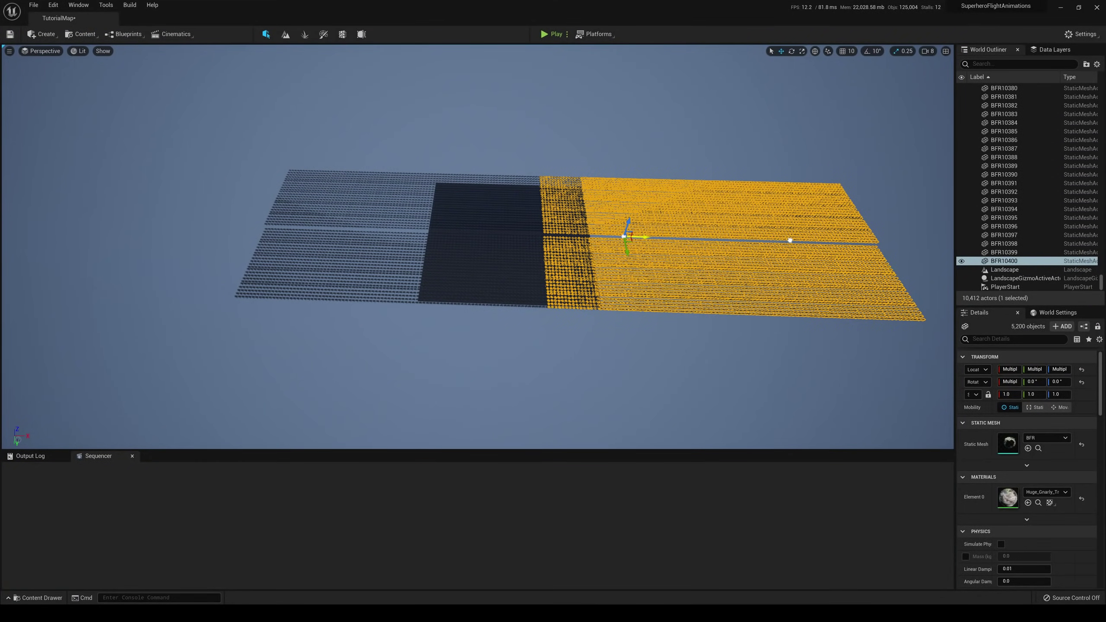
pyautogui.moveTo(641, 237); pyautogui.dragTo(712, 239)
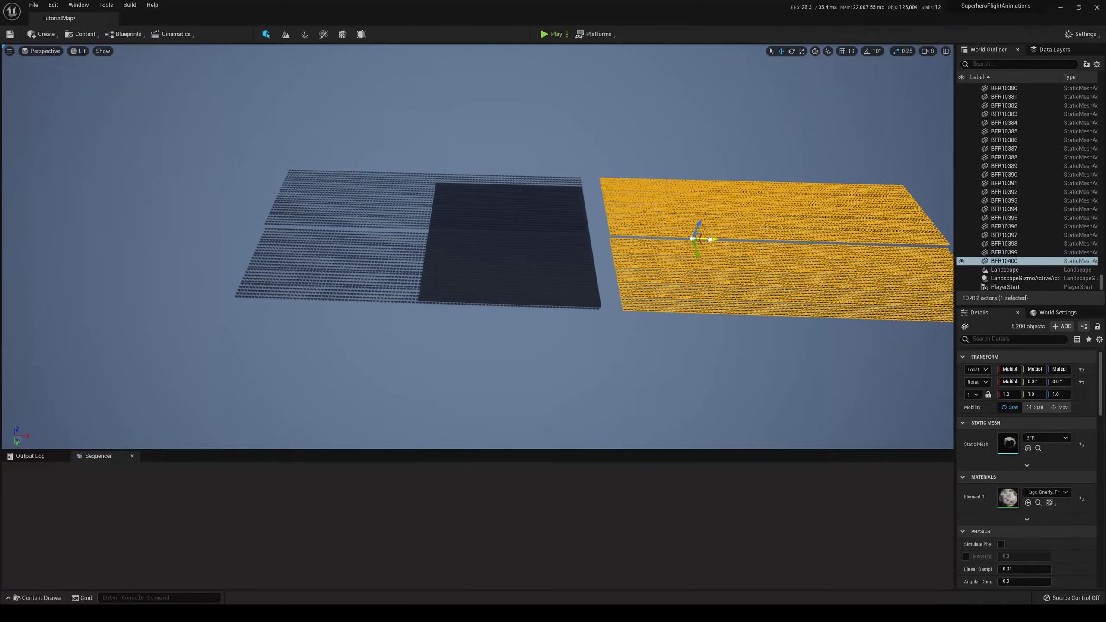
pyautogui.moveTo(663, 240); pyautogui.dragTo(661, 240)
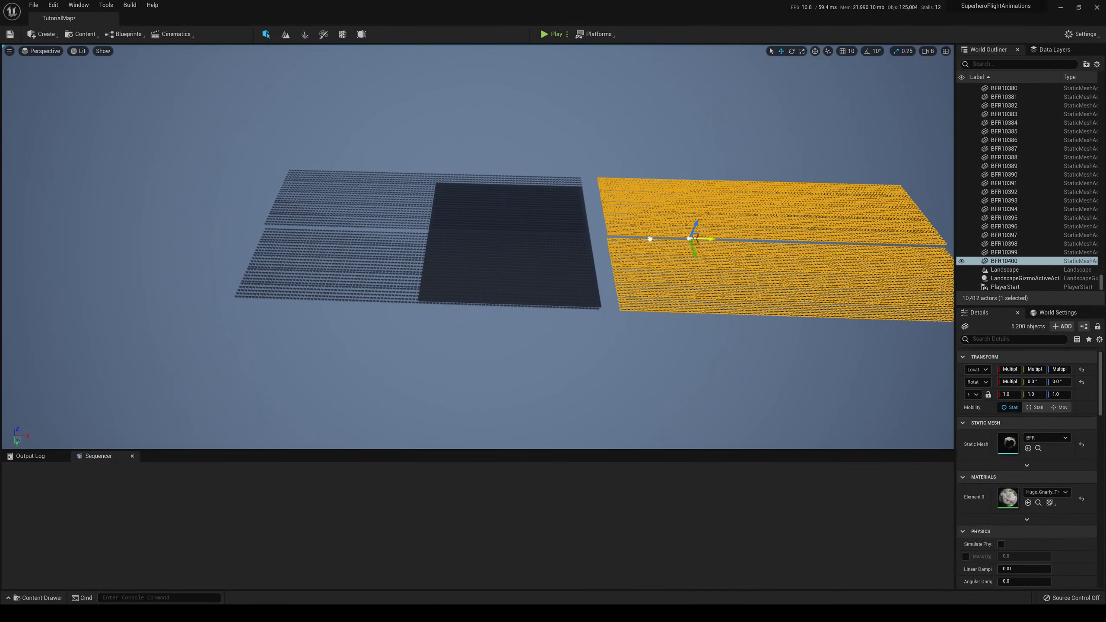
# Step: Open the level's primitive statistics, examine the BFR instance and triangle totals, and minimize the statistics window
pyautogui.click(106, 5)
pyautogui.moveTo(177, 154)
pyautogui.click(262, 175)
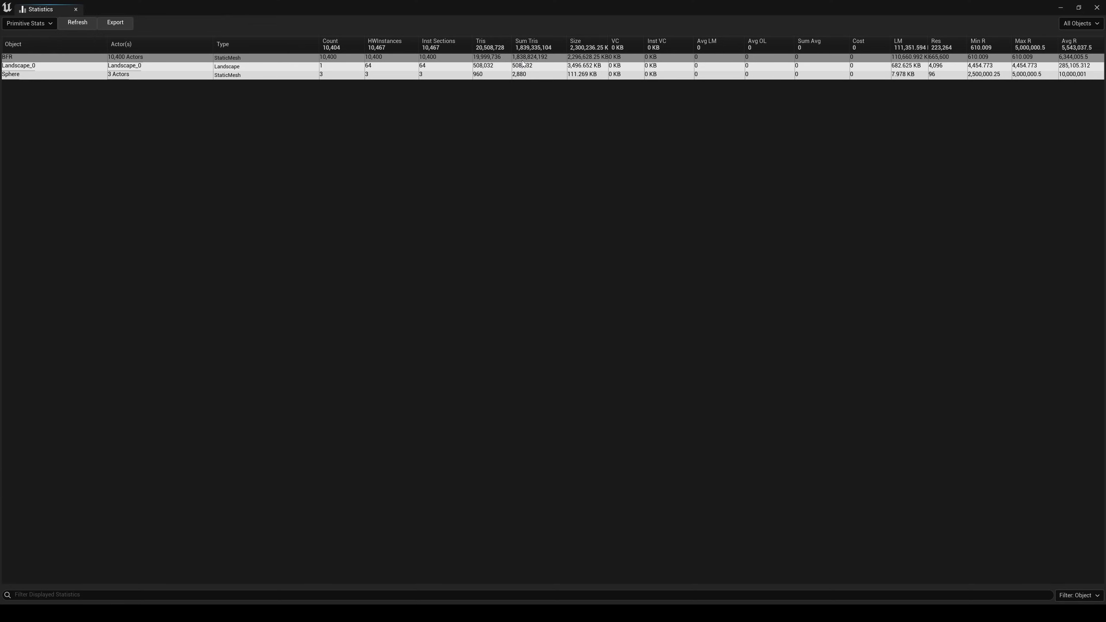
pyautogui.click(1063, 8)
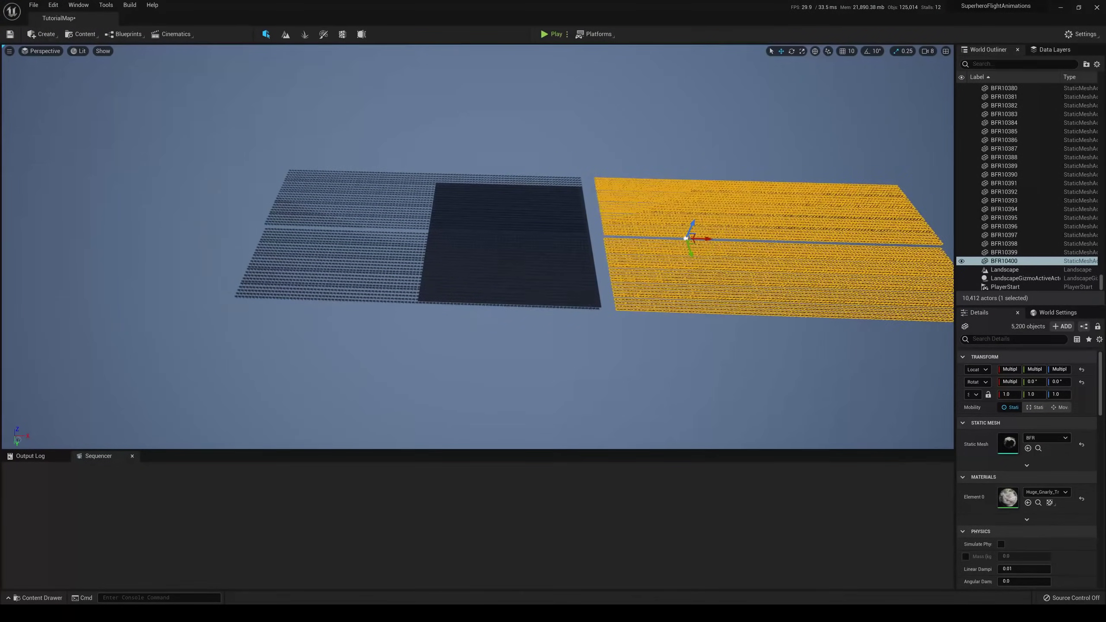
# Step: Duplicate the selected 5,200-mesh BFR block along the Y axis, placing the copy behind it with a gap
pyautogui.press('s')
pyautogui.moveTo(566, 245)
pyautogui.mouseDown(button='right')
pyautogui.moveTo(582, 262)
pyautogui.moveTo(569, 245)
pyautogui.mouseUp(button='right')
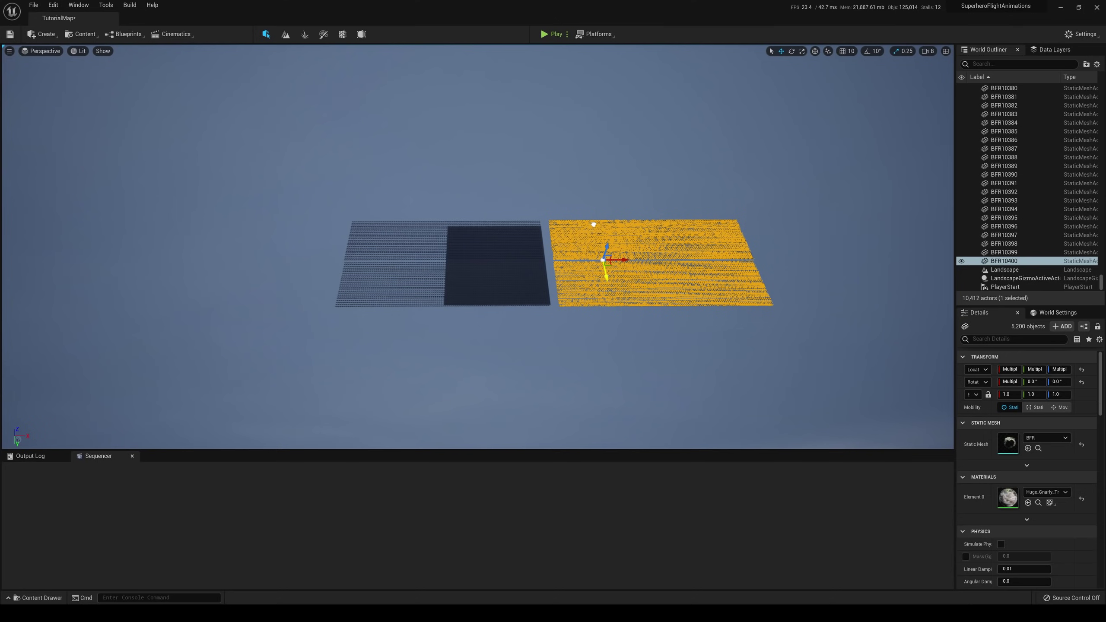
pyautogui.keyDown('alt'); pyautogui.moveTo(594, 225); pyautogui.dragTo(593, 223); pyautogui.keyUp('alt')
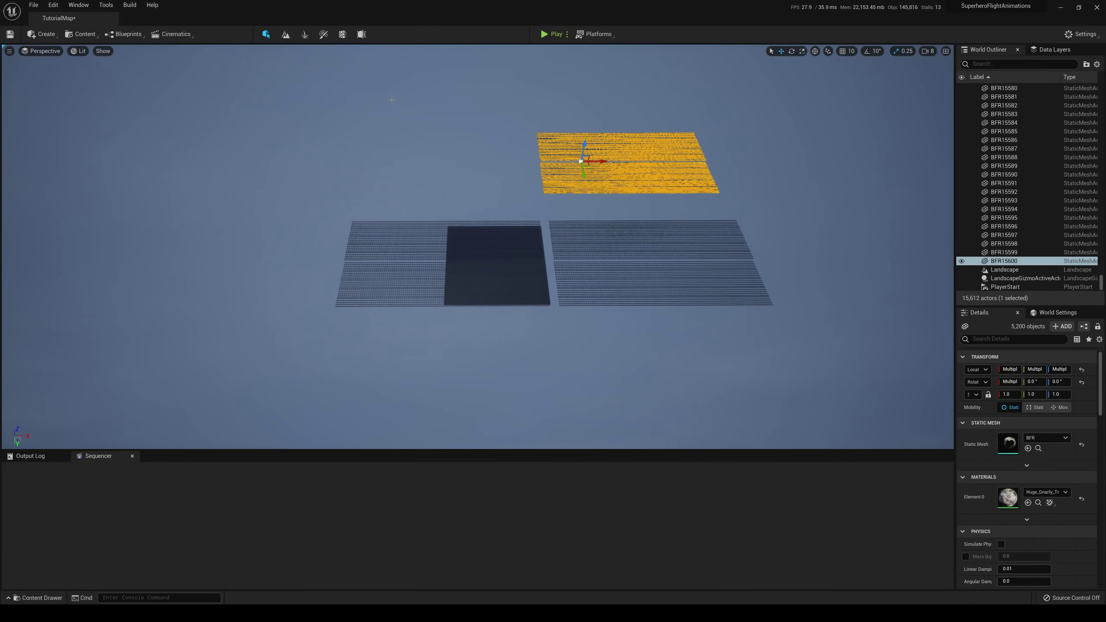
# Step: Reopen and refresh the level's primitive statistics, and examine the BFR count and summed triangles
pyautogui.click(106, 5)
pyautogui.moveTo(131, 152)
pyautogui.click(250, 173)
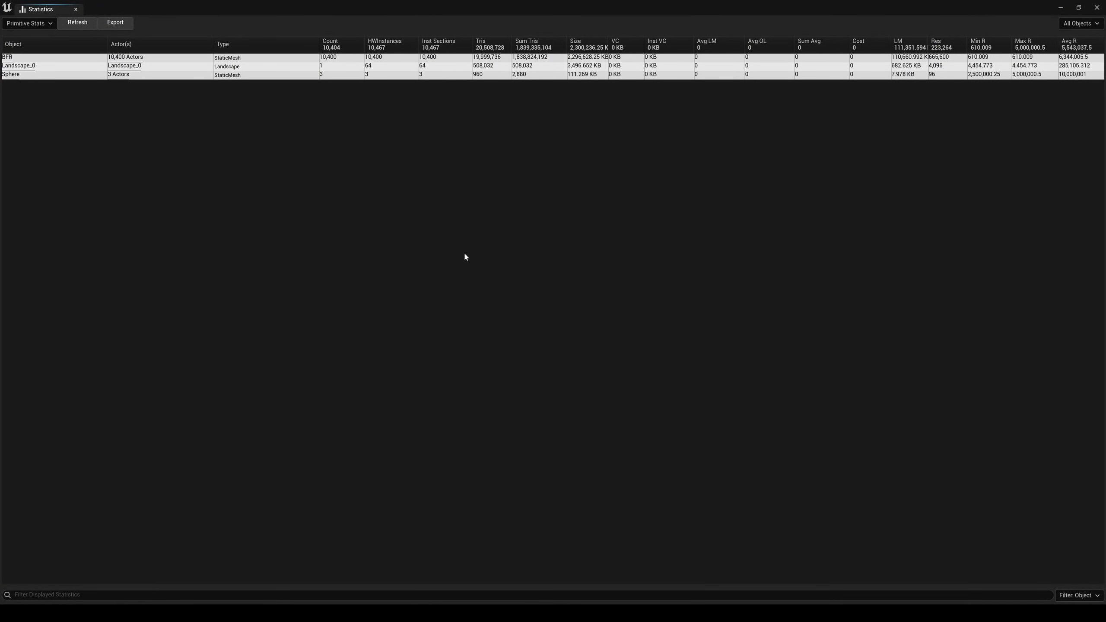
pyautogui.click(85, 22)
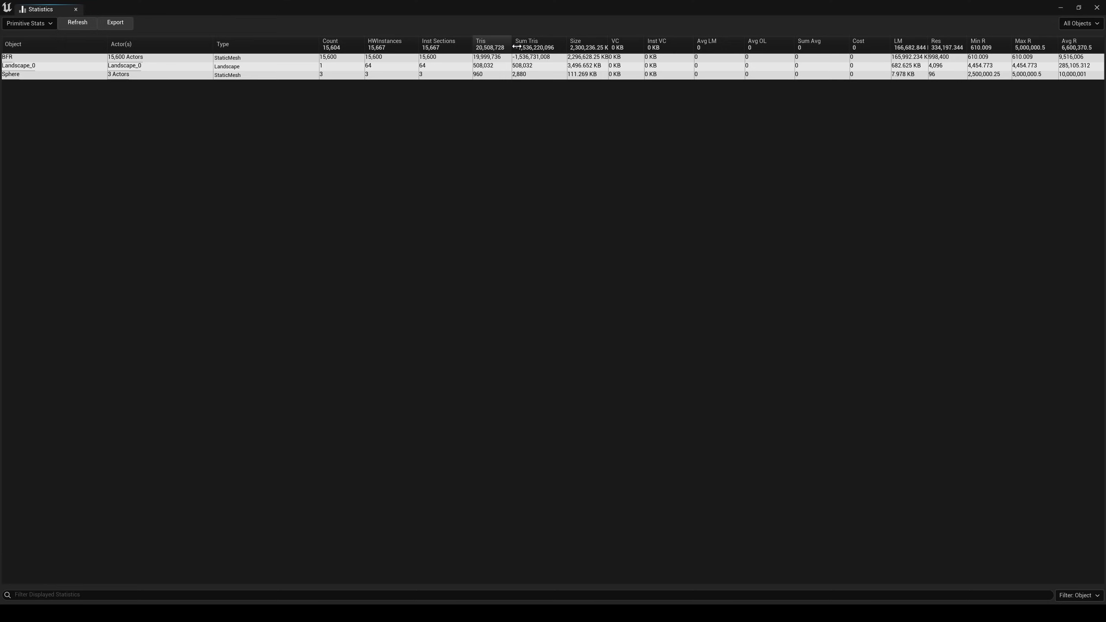
pyautogui.moveTo(517, 46); pyautogui.dragTo(516, 46)
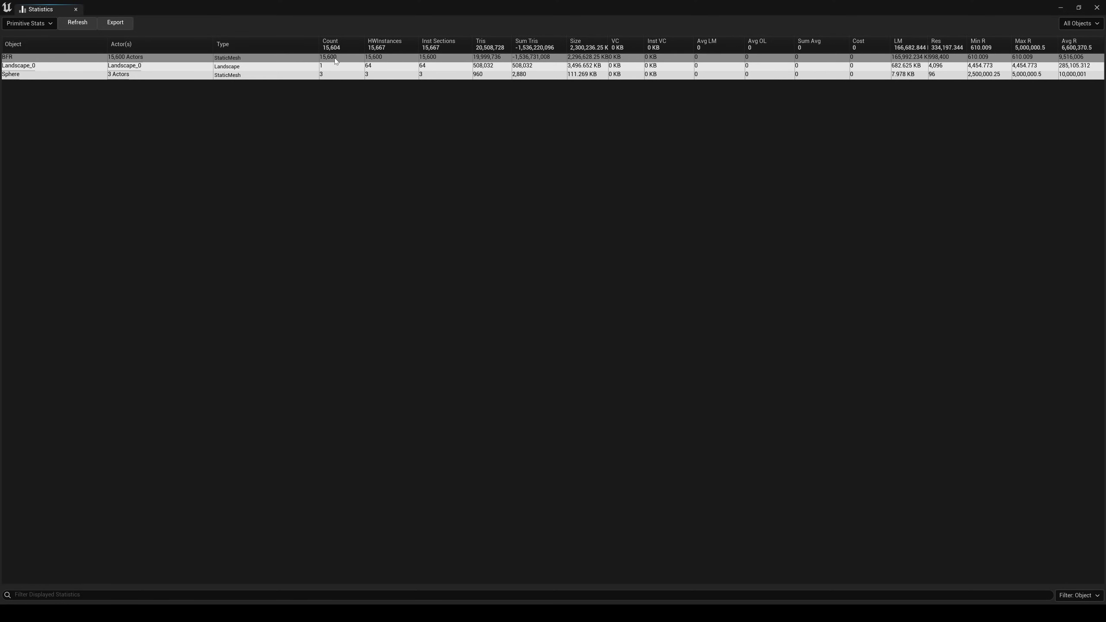
# Step: Open the Windows Calculator and multiply 15,600 by 20,000,000 to get the total BFR triangle count
pyautogui.press('super')
pyautogui.write('calc')
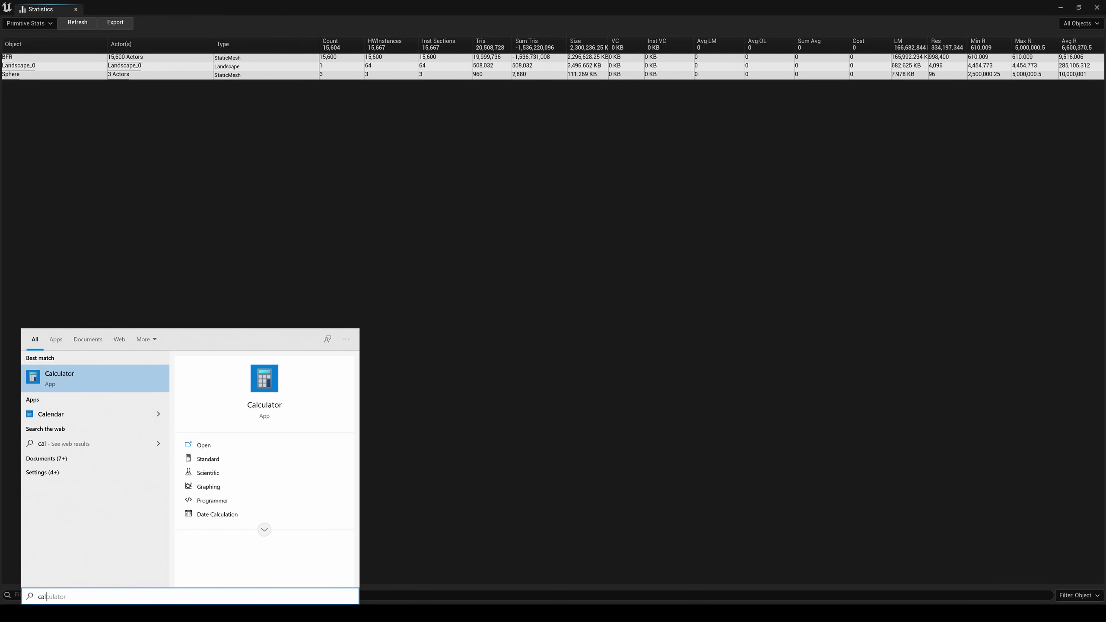
pyautogui.press('Return')
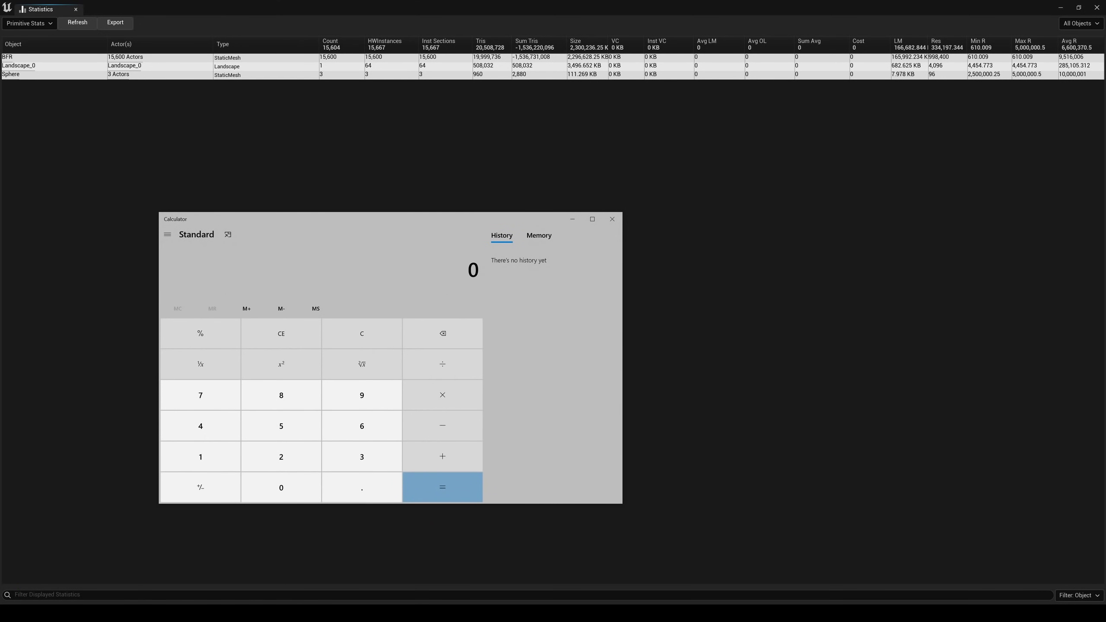
pyautogui.write('15,600')
pyautogui.press('*')
pyautogui.write('20,')
pyautogui.write('000,0')
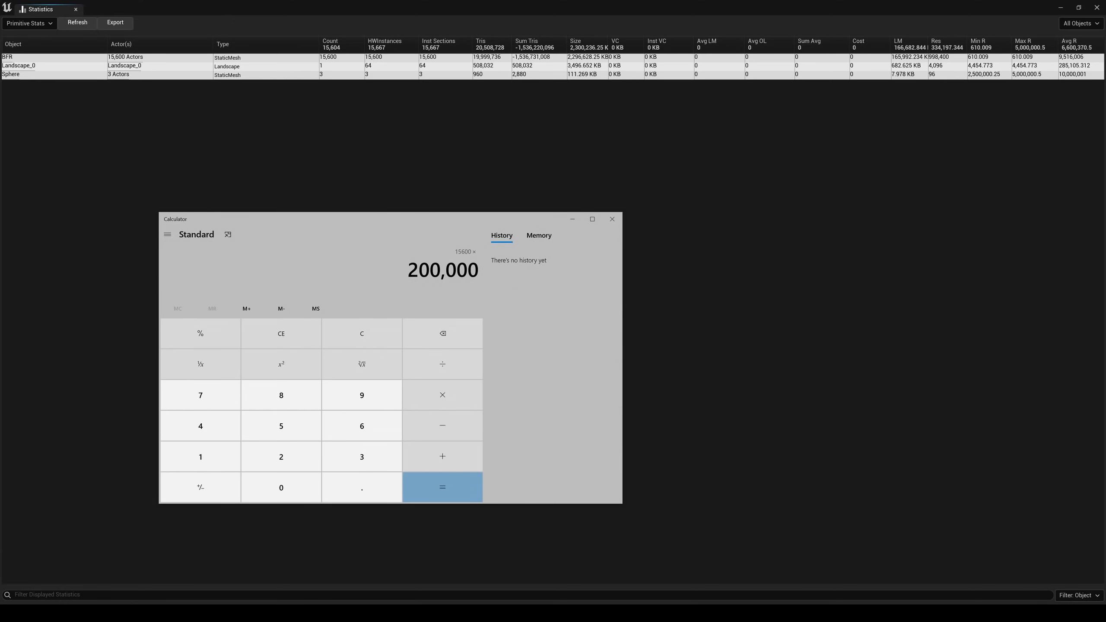
pyautogui.write('00')
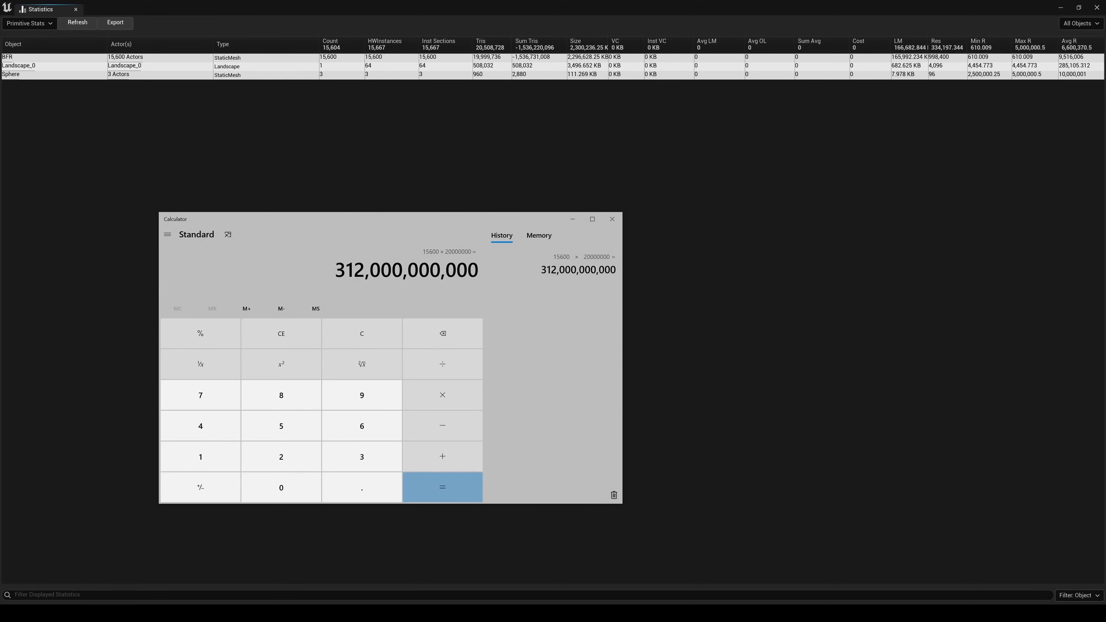
# Step: Repeat the 15,600 × 20,000,000 calculation from a cleared entry, close the Calculator, and minimize the statistics window
pyautogui.click(346, 340)
pyautogui.write('15600')
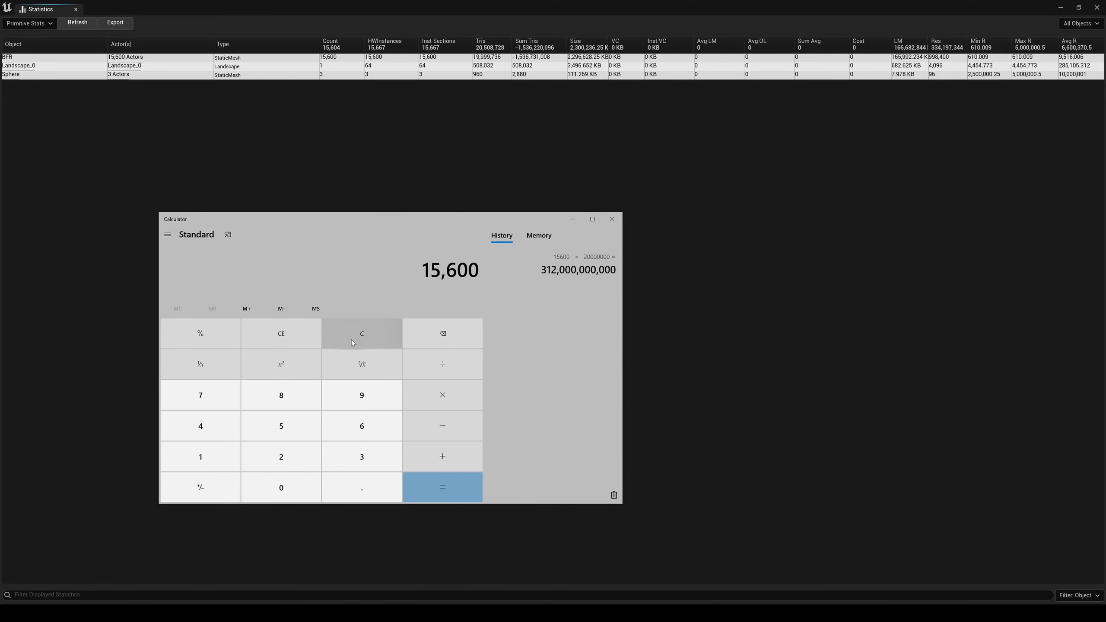
pyautogui.write('*20000')
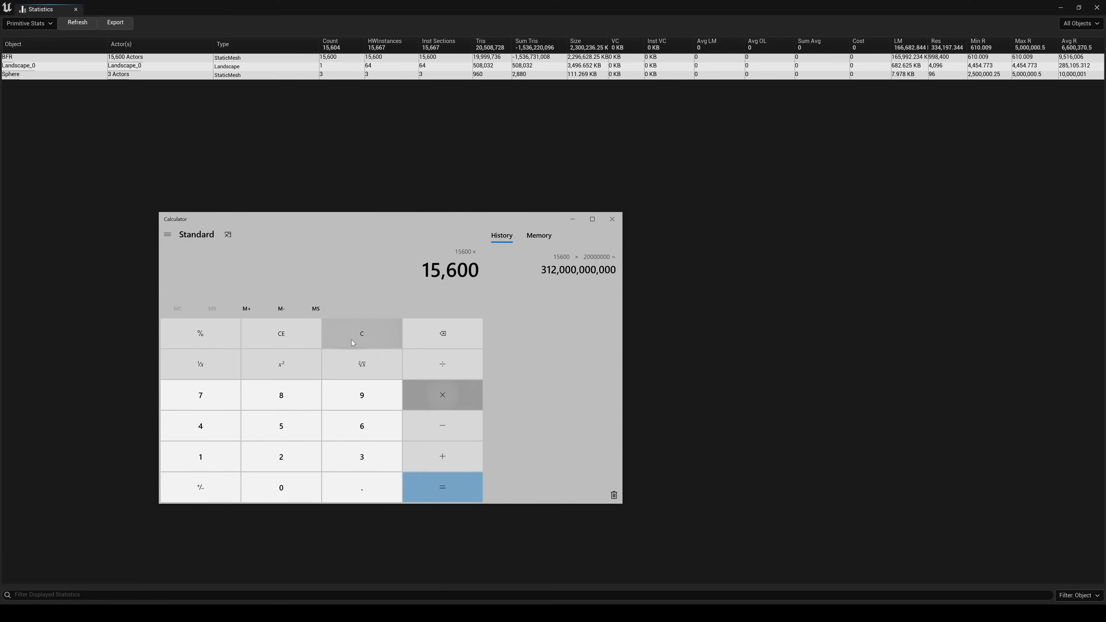
pyautogui.write('000')
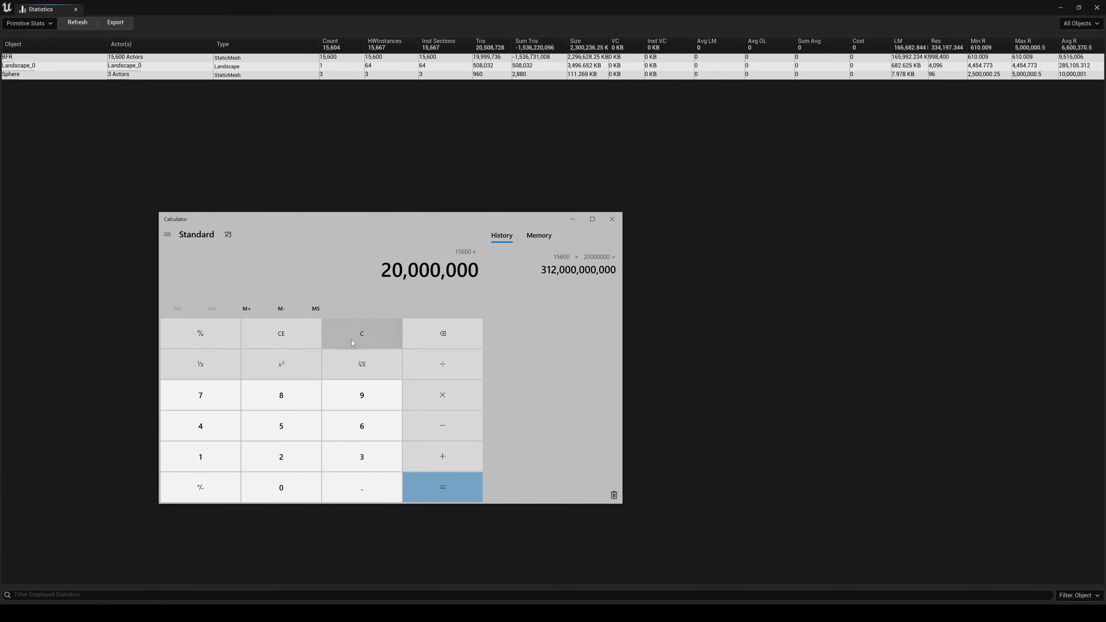
pyautogui.press('Return')
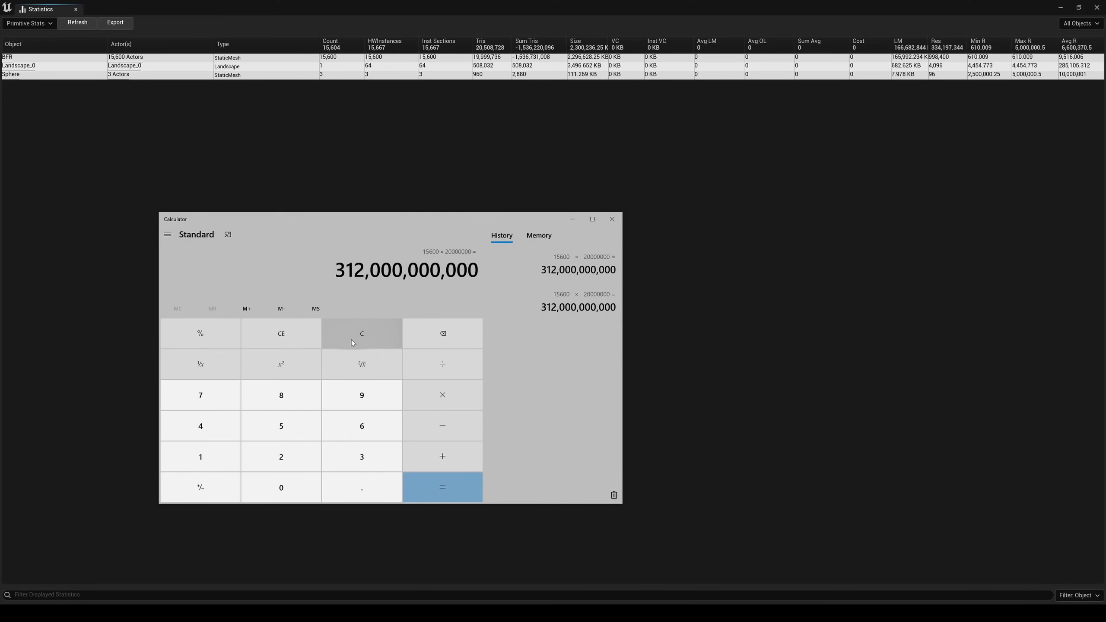
pyautogui.click(612, 219)
pyautogui.click(1063, 7)
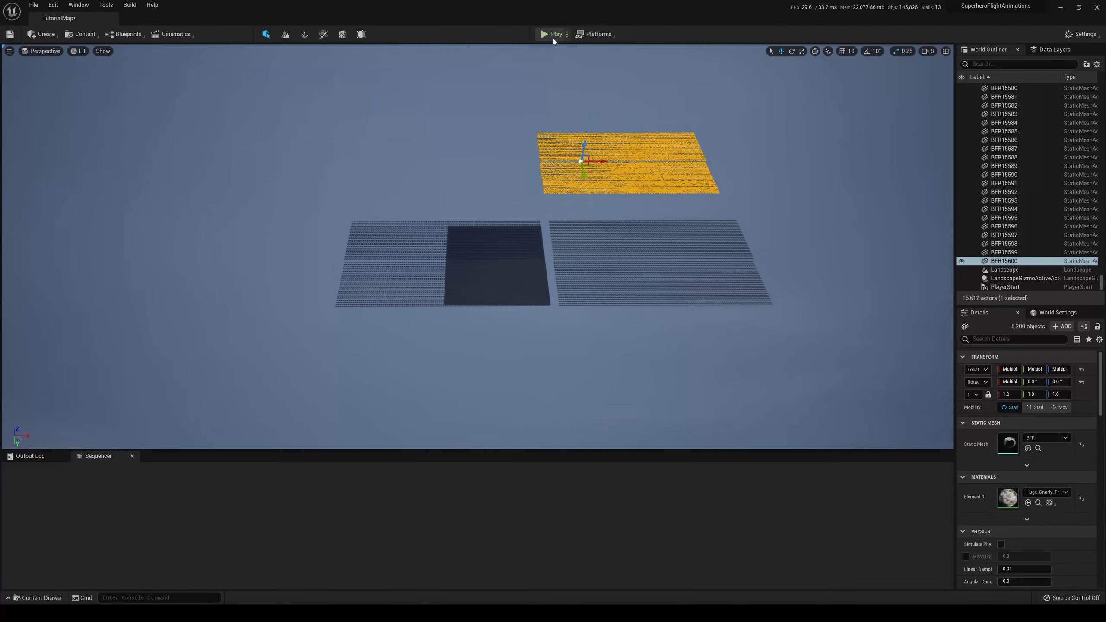
# Step: Clear the mesh selection, play the level in the viewport, and switch the running game to full screen
pyautogui.press('Escape')
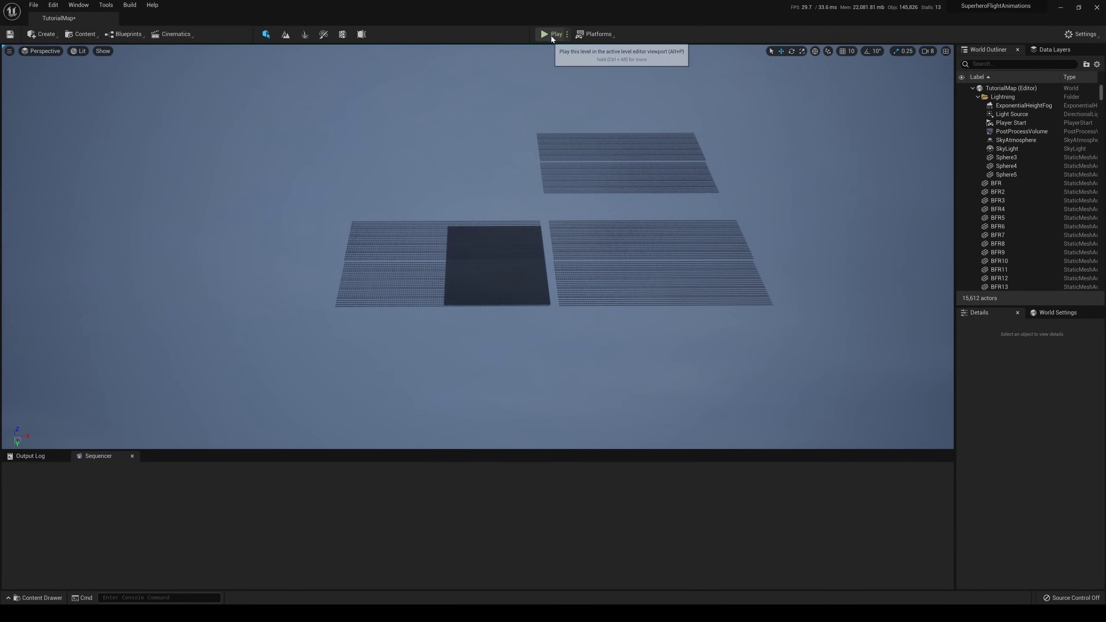
pyautogui.click(552, 35)
pyautogui.hotkey('alt', 'p')
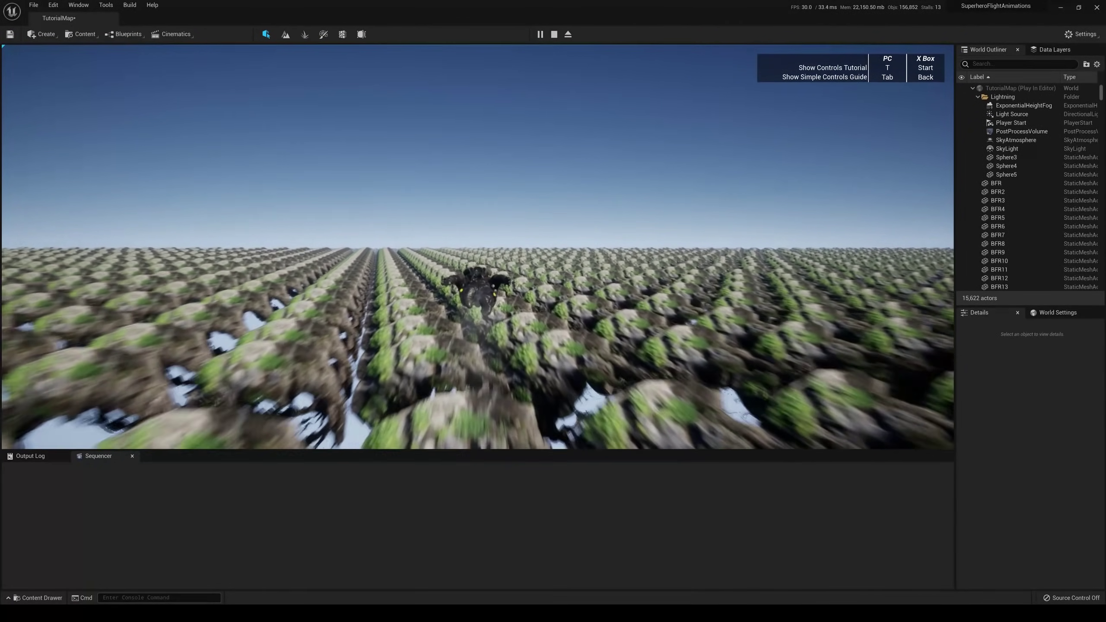
pyautogui.press('F11')
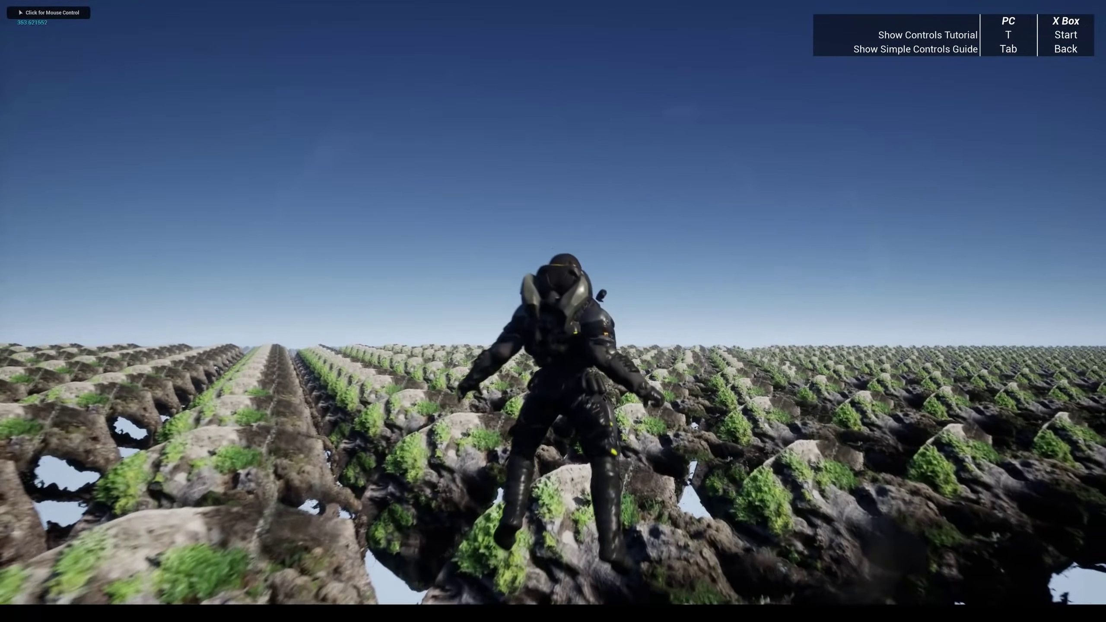